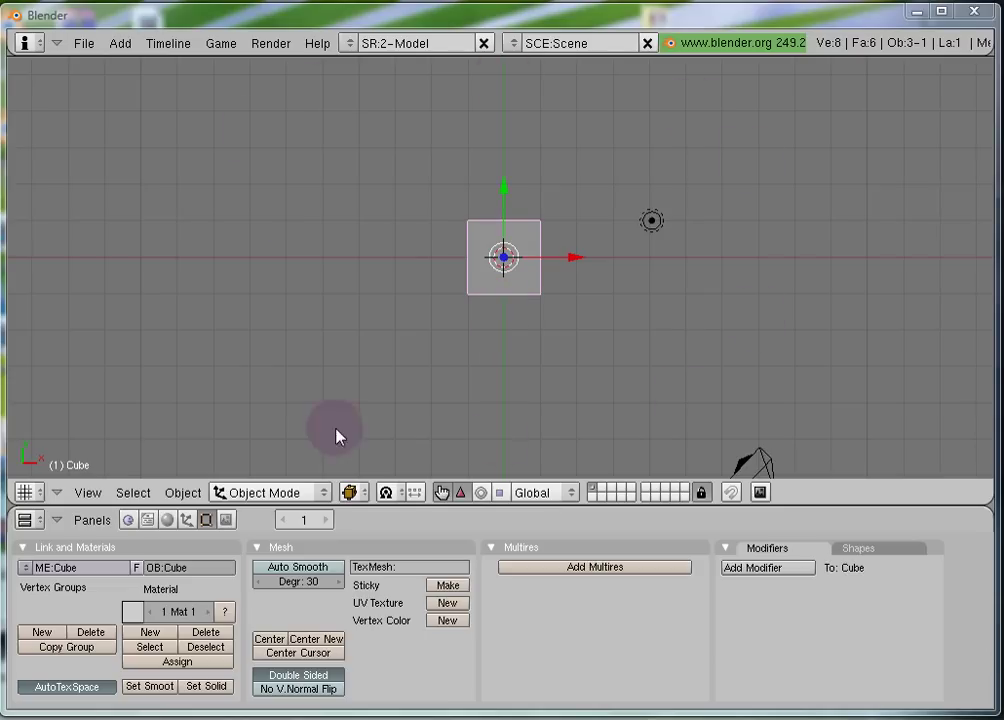
# Step: Examine the default cube and the 3D cursor at the scene's centre from several zoom distances
pyautogui.rightClick(495, 270)
pyautogui.scroll(3, 553, 388)
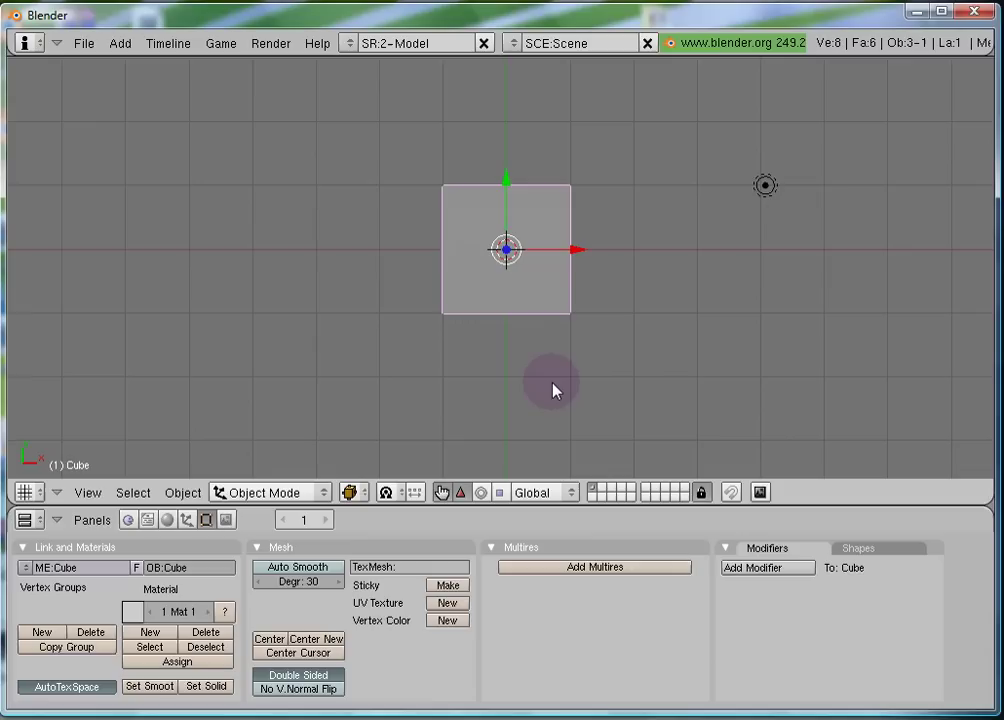
pyautogui.scroll(3, 553, 389)
pyautogui.scroll(2, 580, 200)
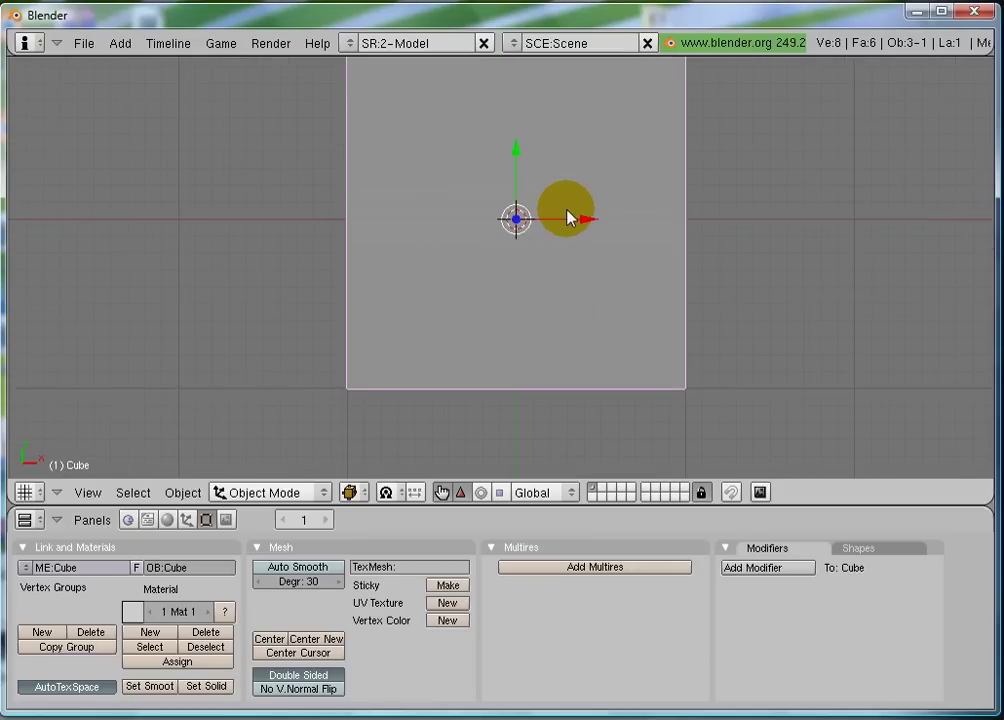
pyautogui.scroll(-1, 568, 218)
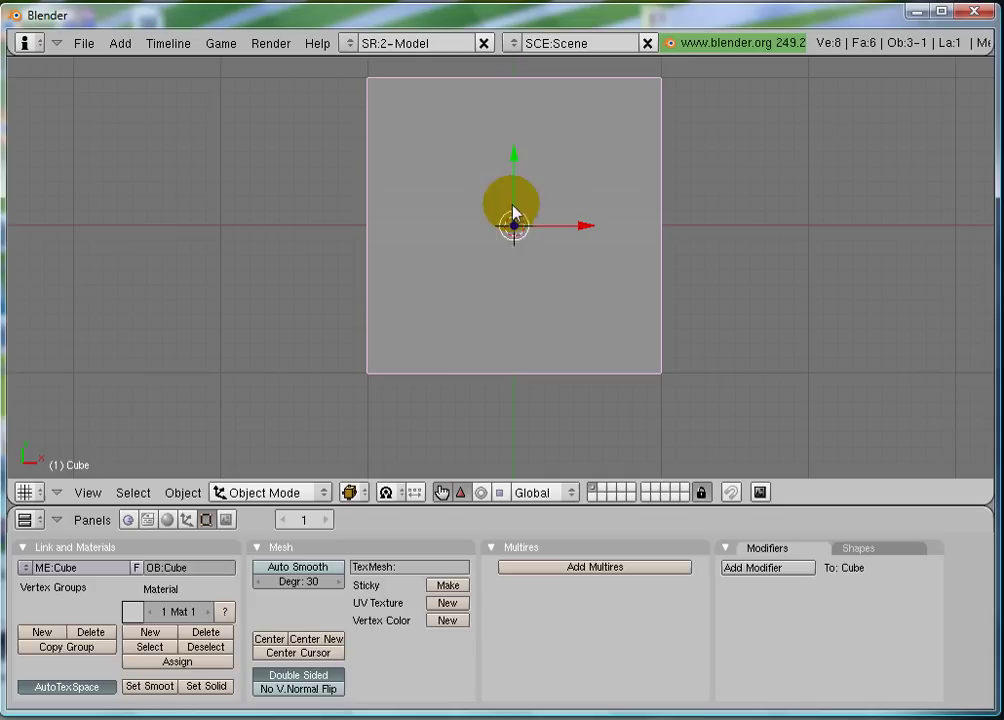
pyautogui.scroll(-1, 594, 224)
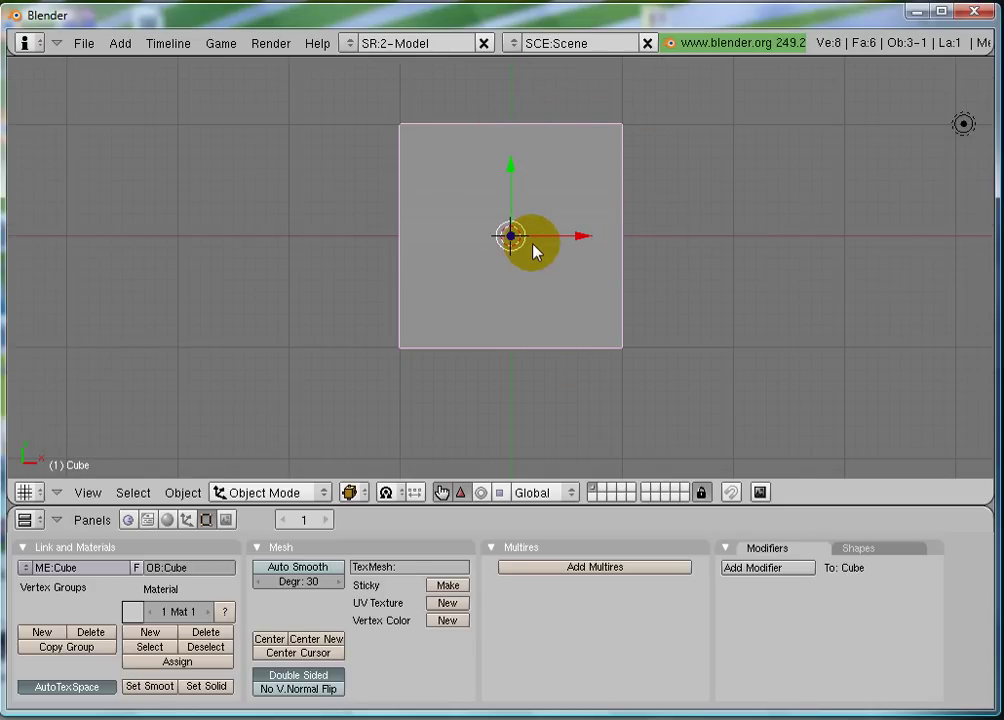
pyautogui.scroll(1, 529, 254)
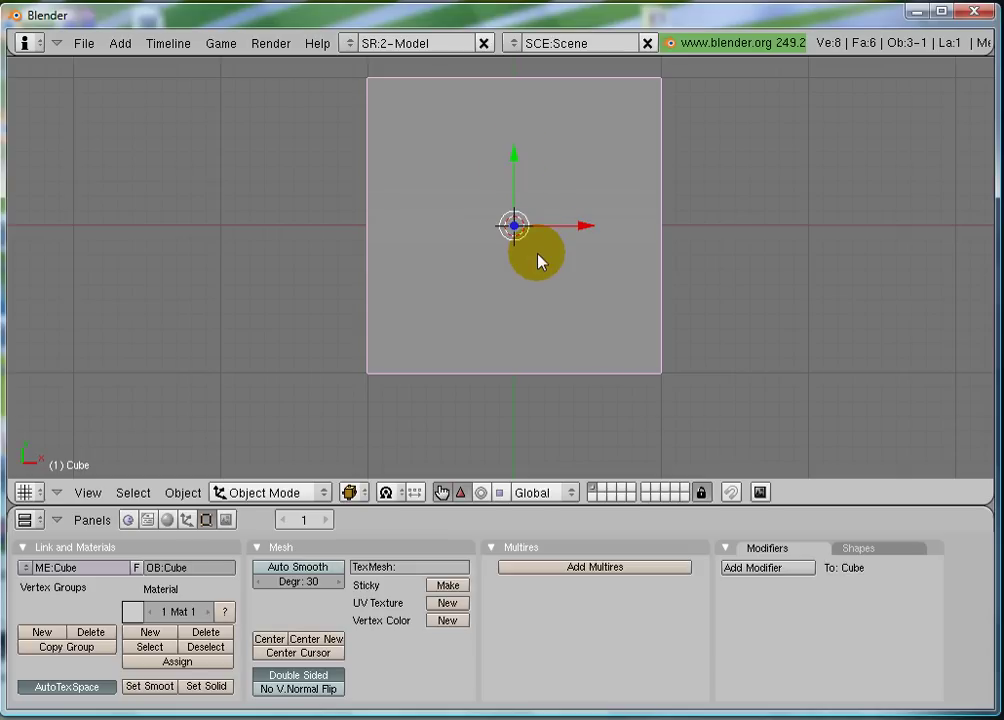
pyautogui.scroll(2, 538, 261)
pyautogui.scroll(-2, 538, 261)
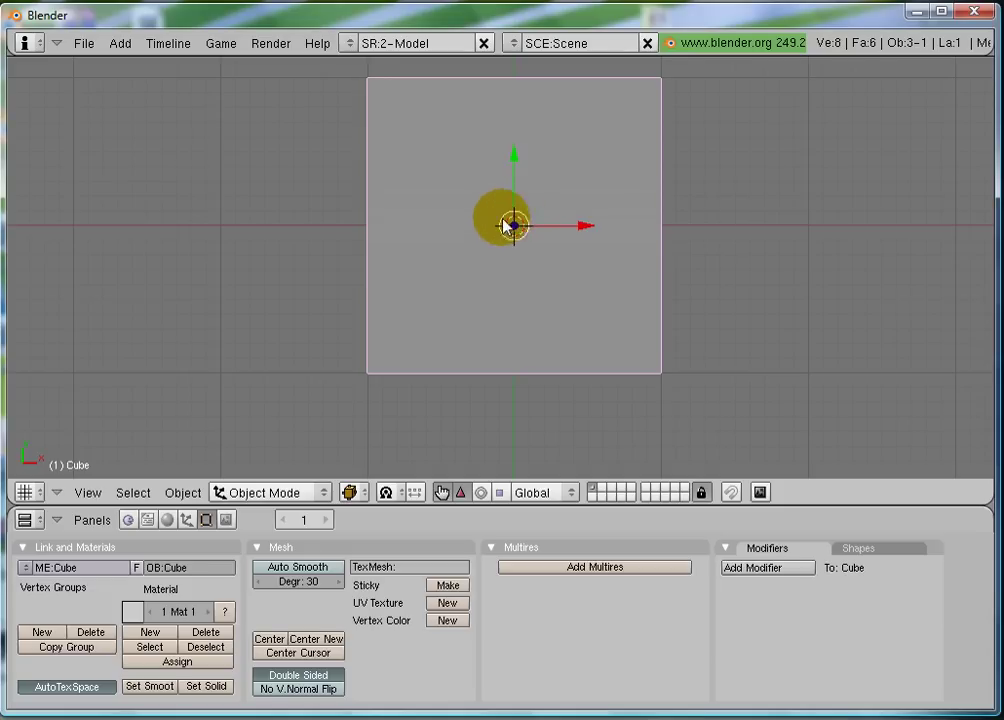
pyautogui.scroll(-2, 514, 238)
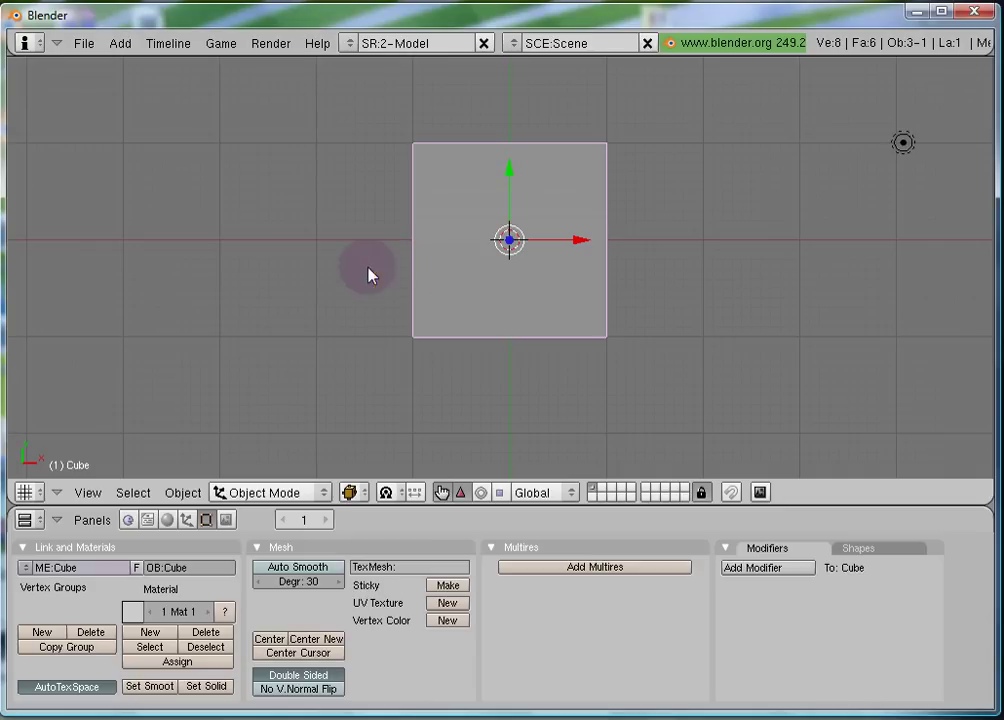
# Step: Place the 3D cursor on the X axis away from the cube and reset it to the scene's origin
pyautogui.click(122, 240)
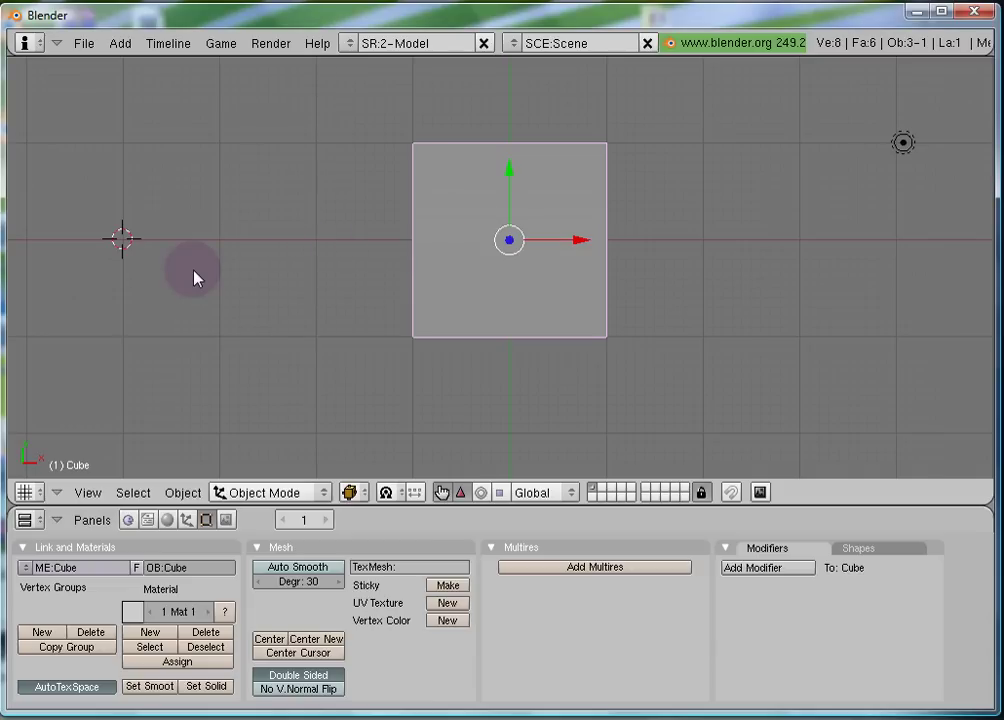
pyautogui.hotkey('shift', 'c')
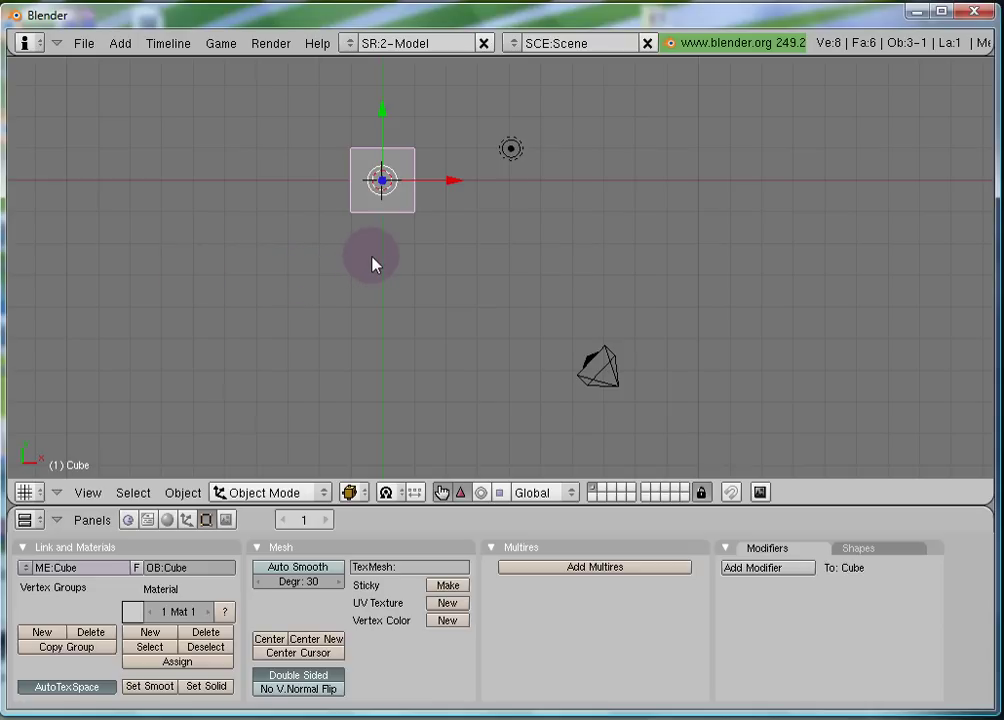
pyautogui.scroll(-2, 372, 263)
pyautogui.scroll(3, 372, 263)
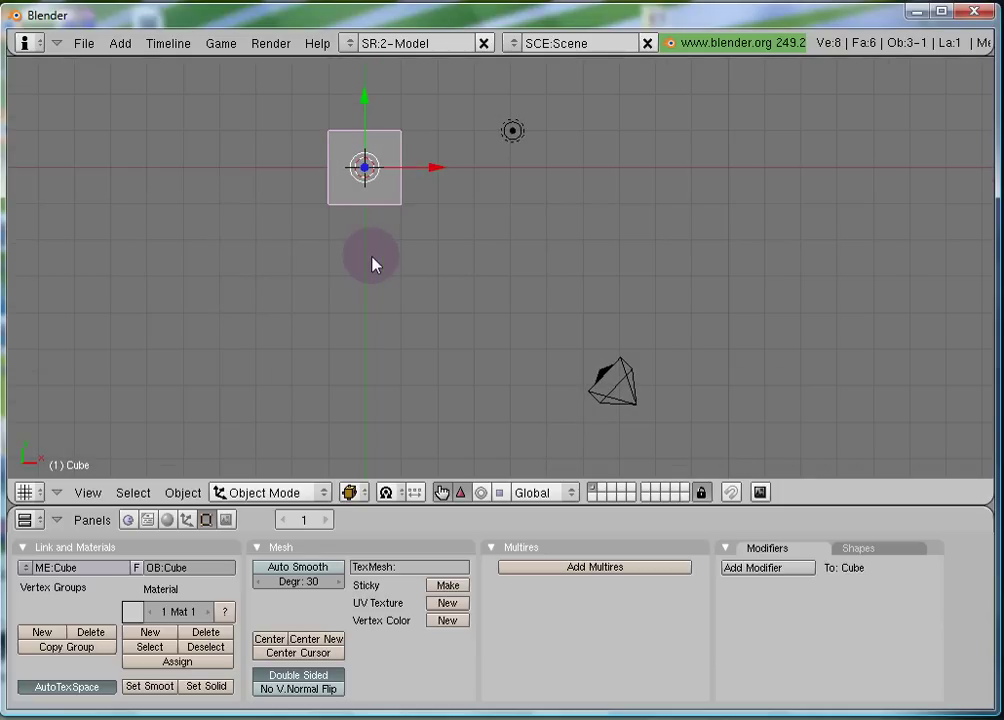
pyautogui.scroll(-1, 372, 263)
pyautogui.scroll(2, 372, 263)
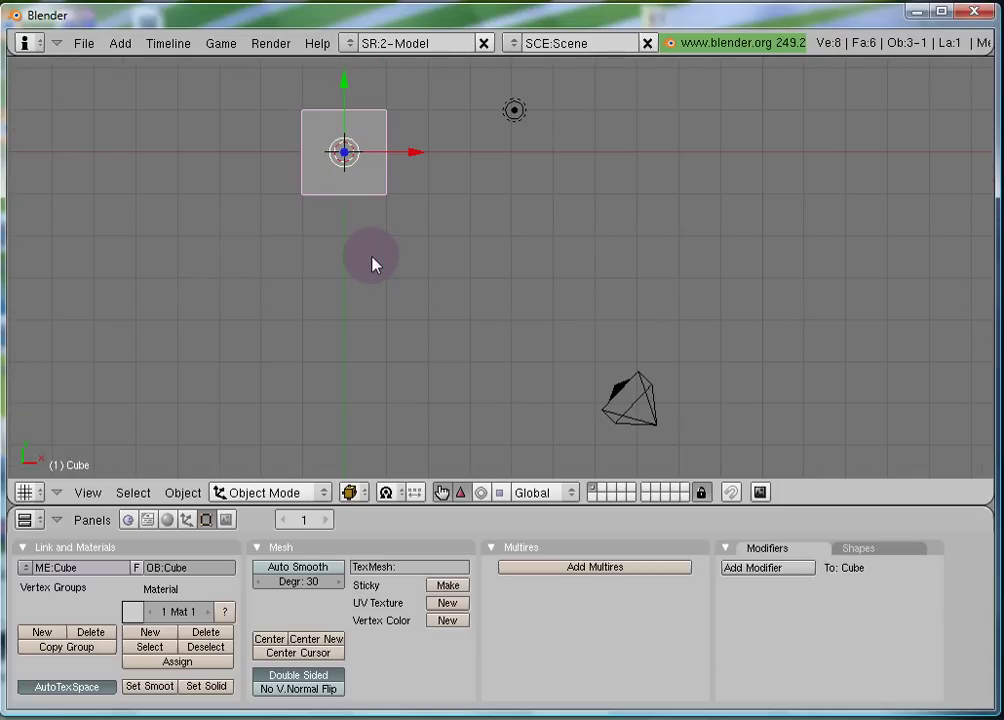
pyautogui.scroll(-2, 394, 260)
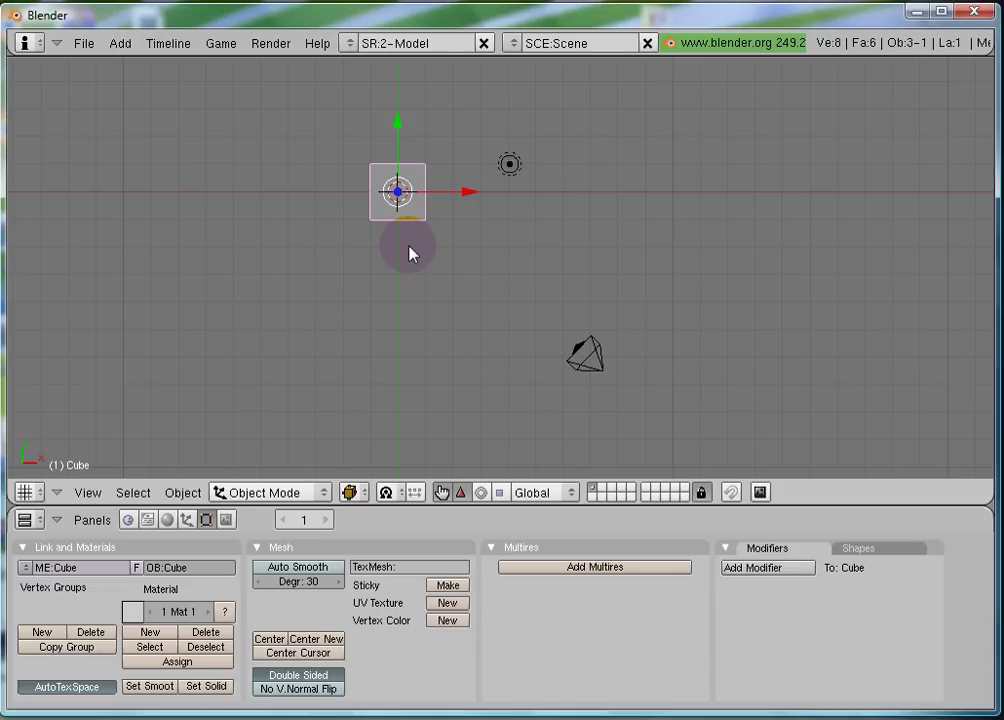
# Step: Add a cylinder mesh at the 3D cursor, inside the default cube
pyautogui.click(409, 253)
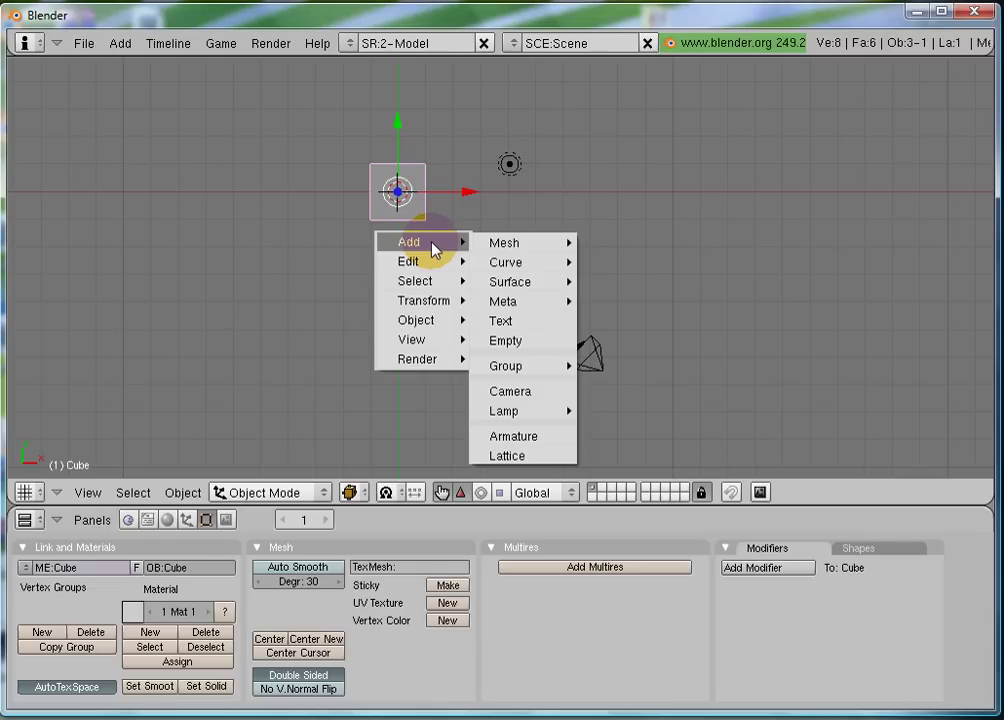
pyautogui.rightClick(433, 249)
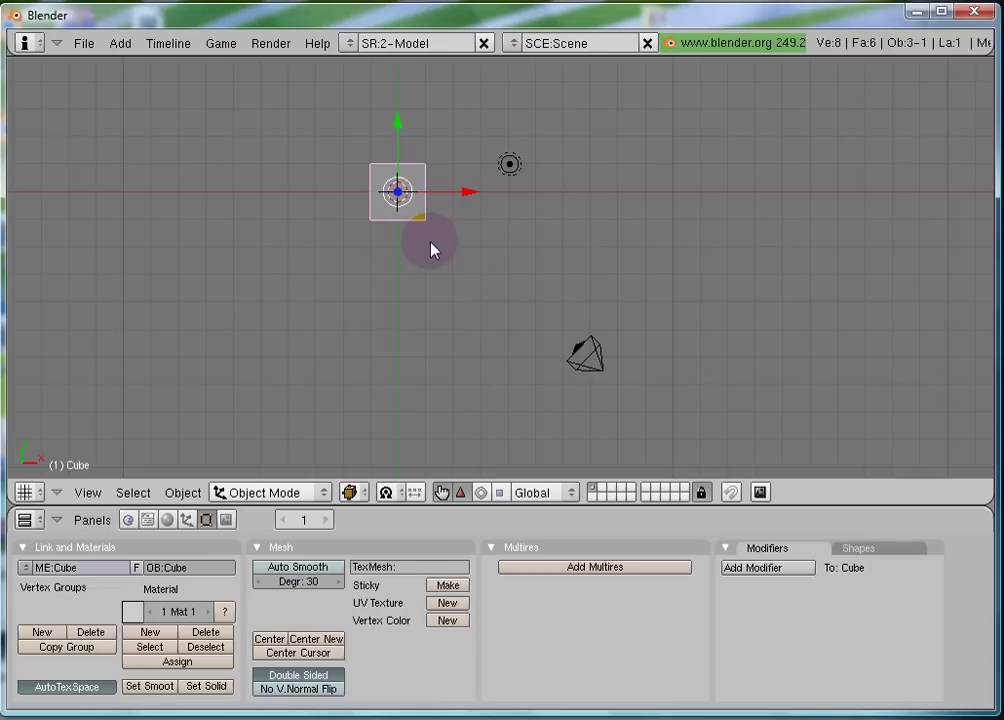
pyautogui.click(433, 249)
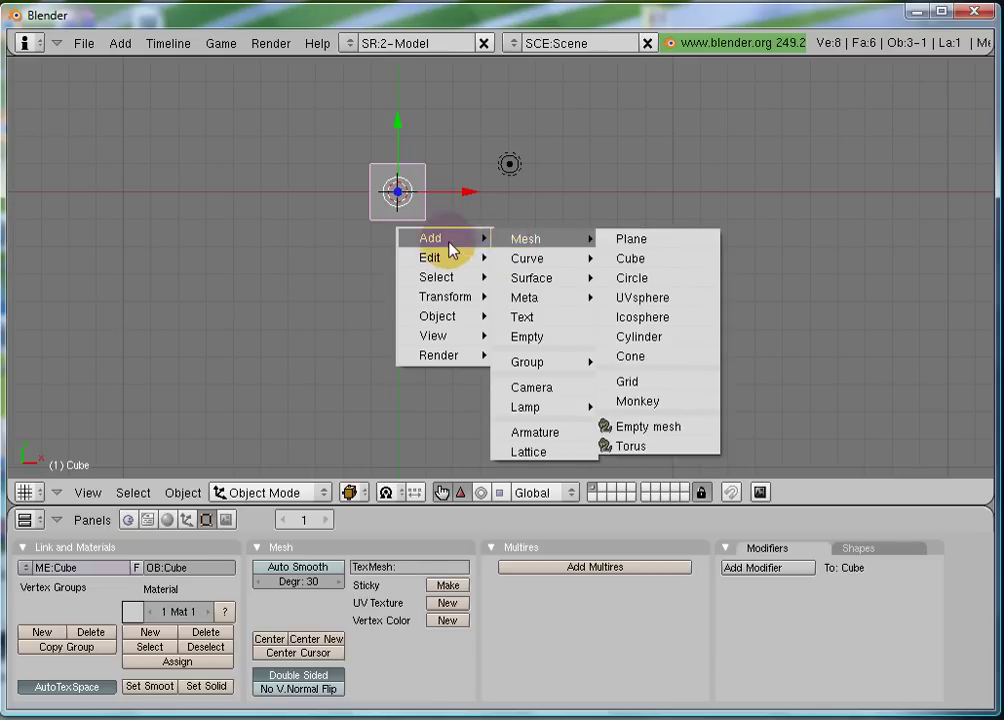
pyautogui.moveTo(512, 245)
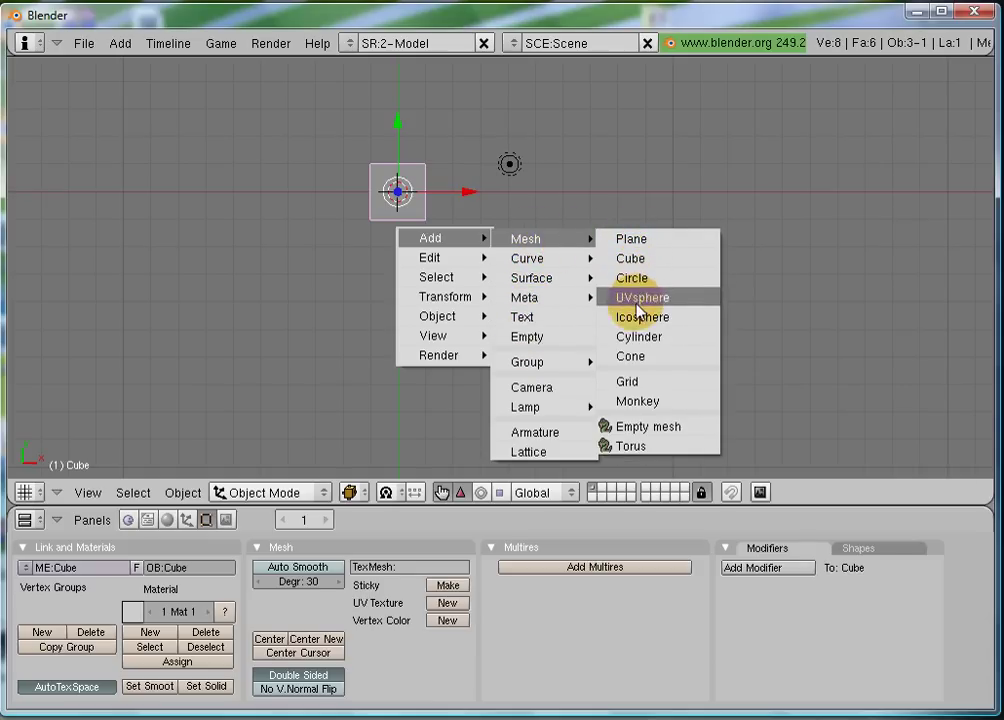
pyautogui.click(637, 338)
pyautogui.click(724, 340)
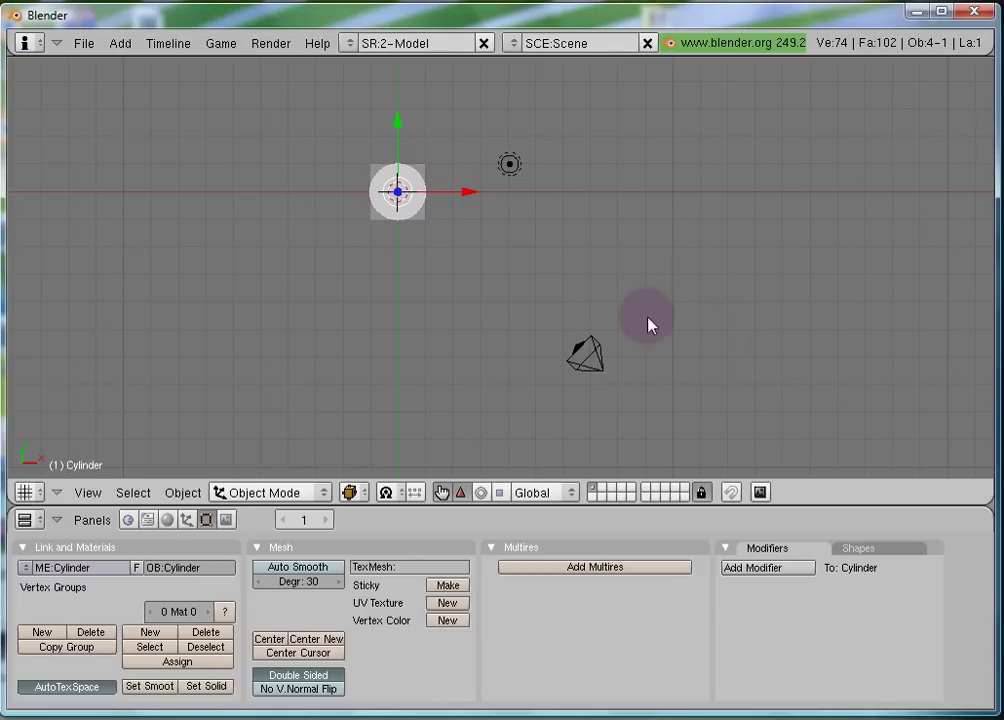
# Step: Place the 3D cursor in empty space beyond the camera and add a UV sphere there with 32 segments and radius 1.00
pyautogui.rightClick(392, 189)
pyautogui.moveTo(273, 372); pyautogui.dragTo(638, 263, button='middle')
pyautogui.moveTo(586, 446); pyautogui.dragTo(343, 392, button='middle')
pyautogui.moveTo(585, 372); pyautogui.dragTo(420, 395, button='middle')
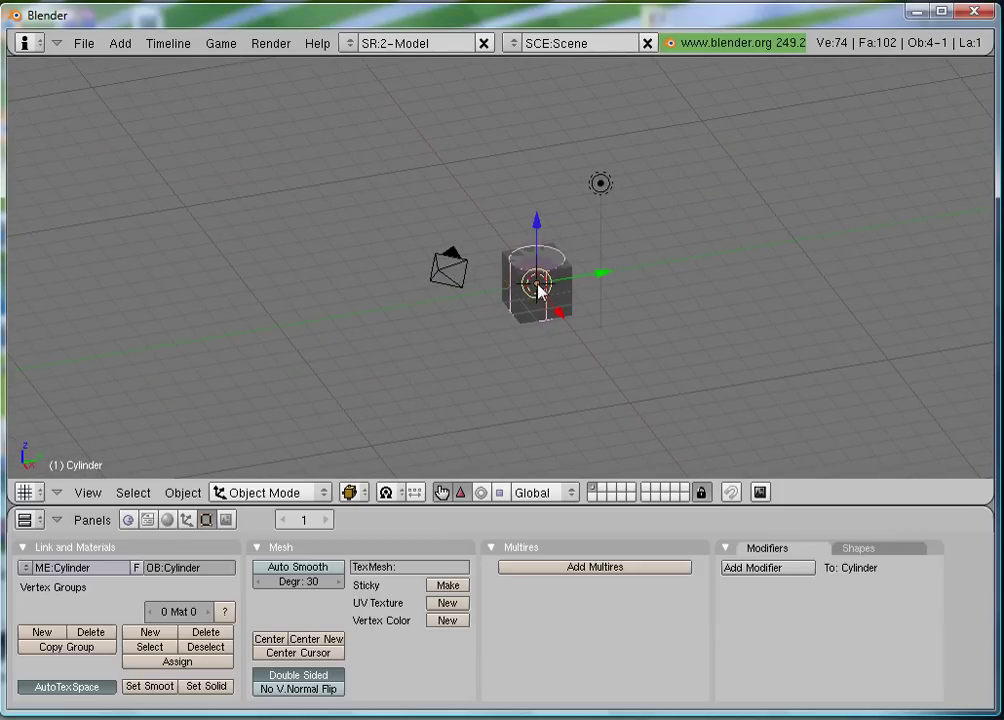
pyautogui.click(471, 323)
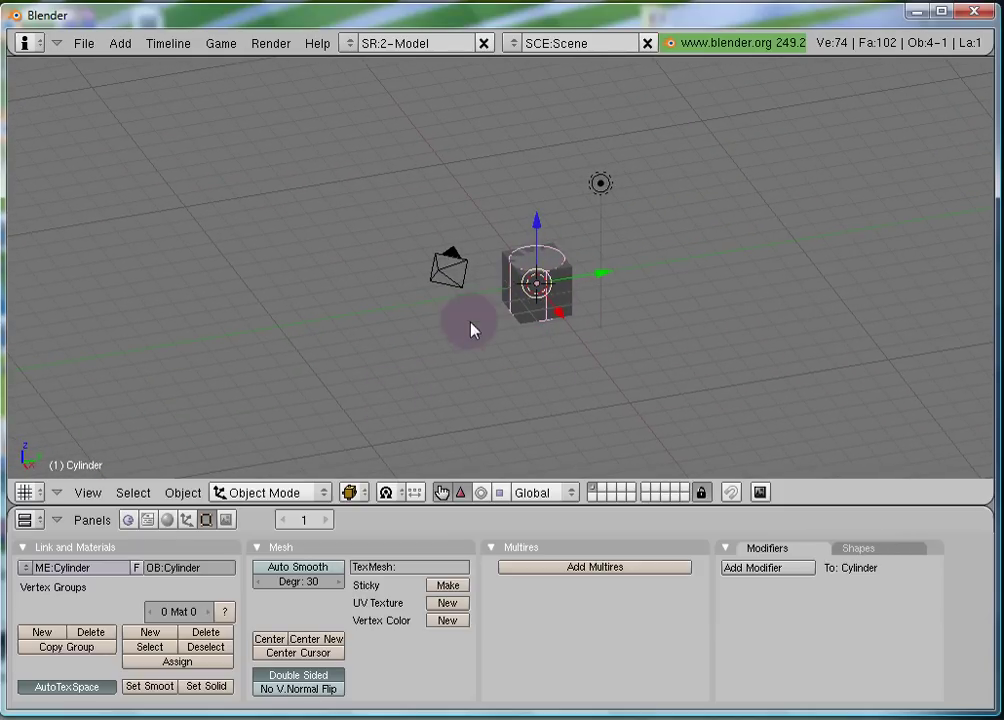
pyautogui.click(285, 245)
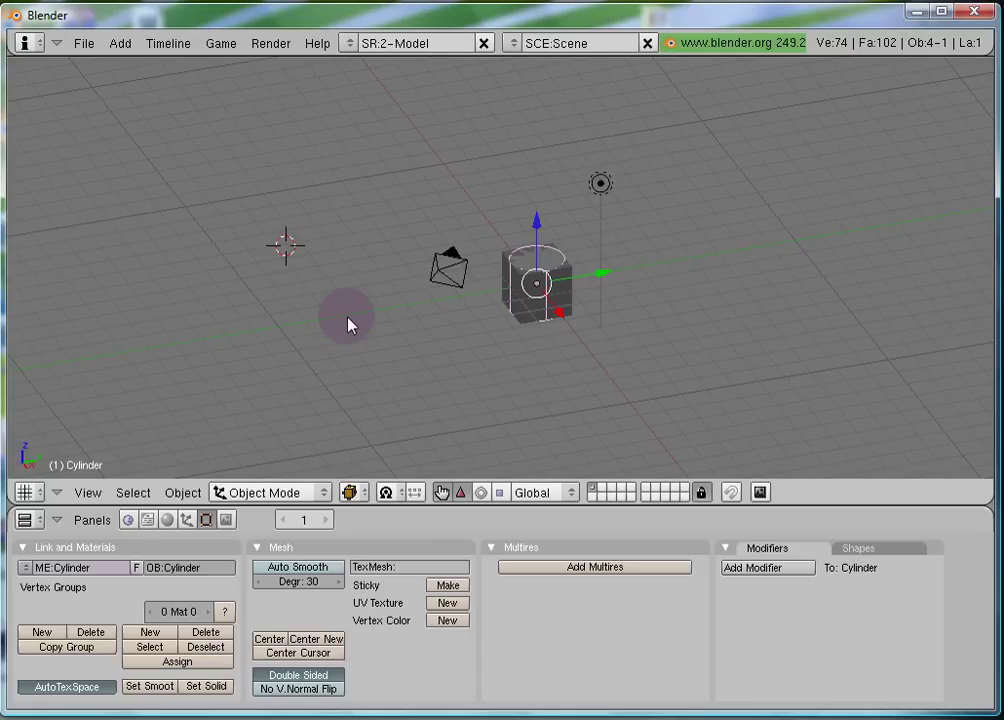
pyautogui.moveTo(348, 323); pyautogui.dragTo(566, 375, button='right')
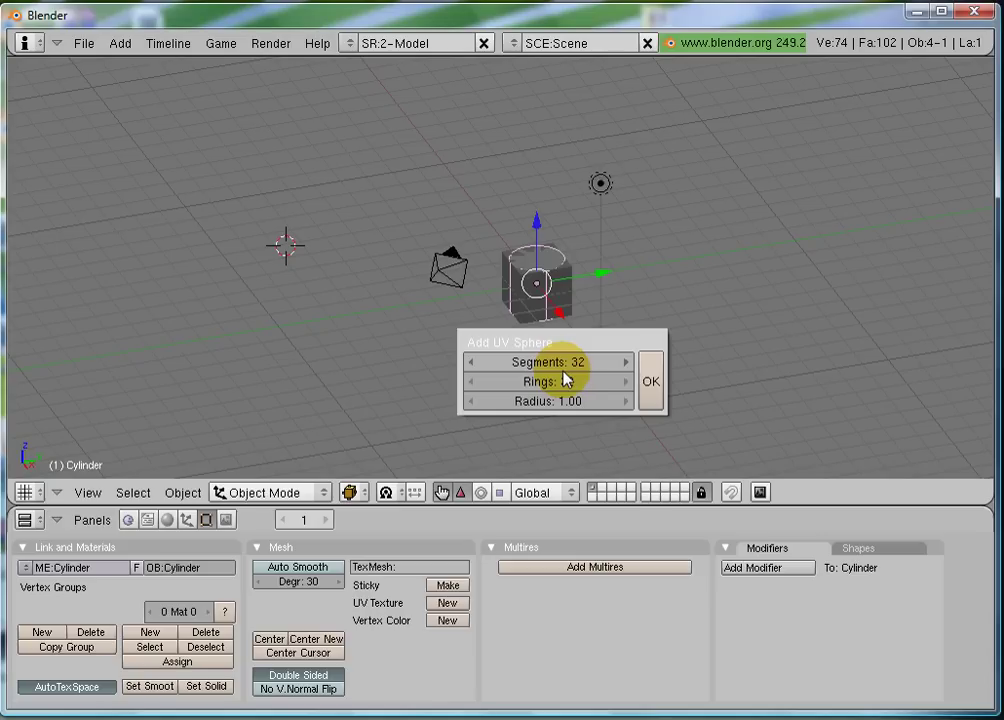
pyautogui.click(651, 384)
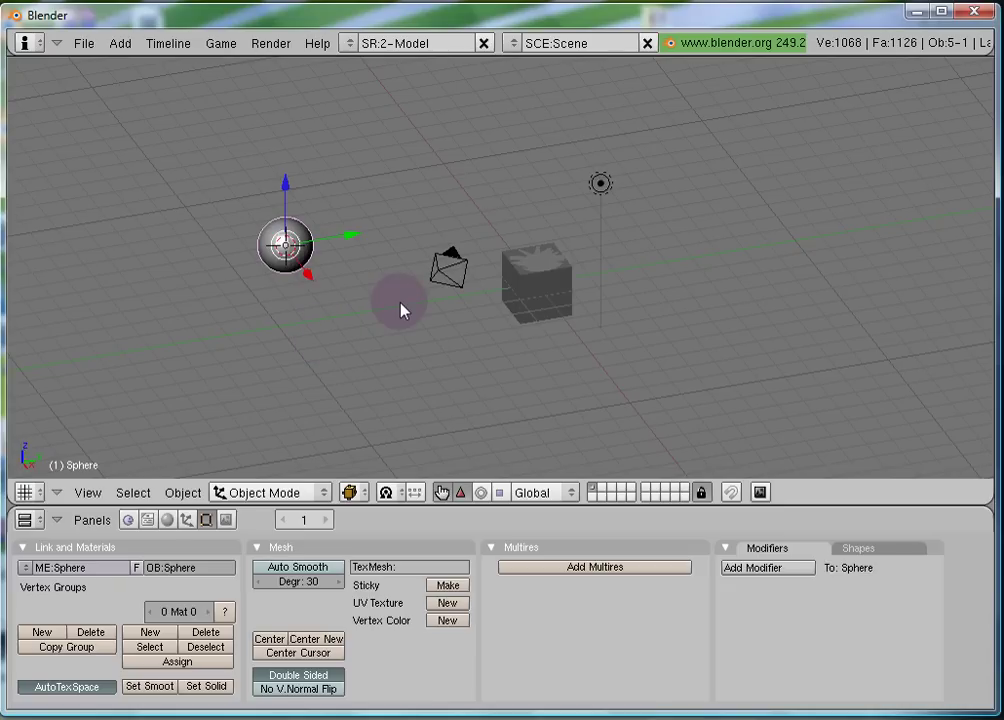
# Step: Move the cylinder out of the cube to a spot below it, about 3.6 units away
pyautogui.rightClick(557, 262)
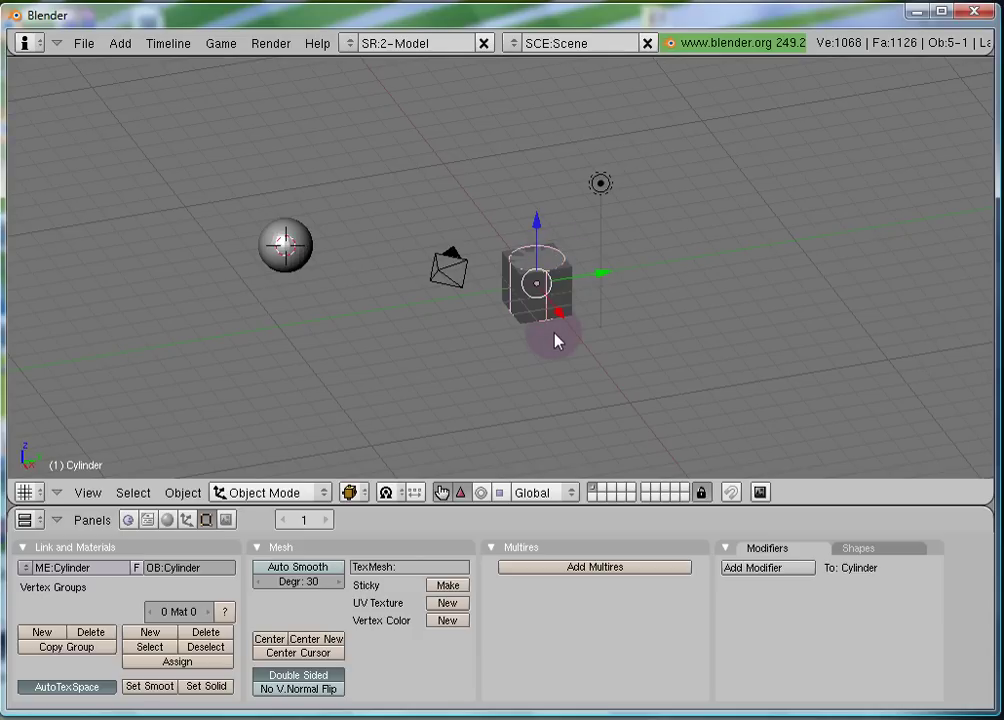
pyautogui.press('g')
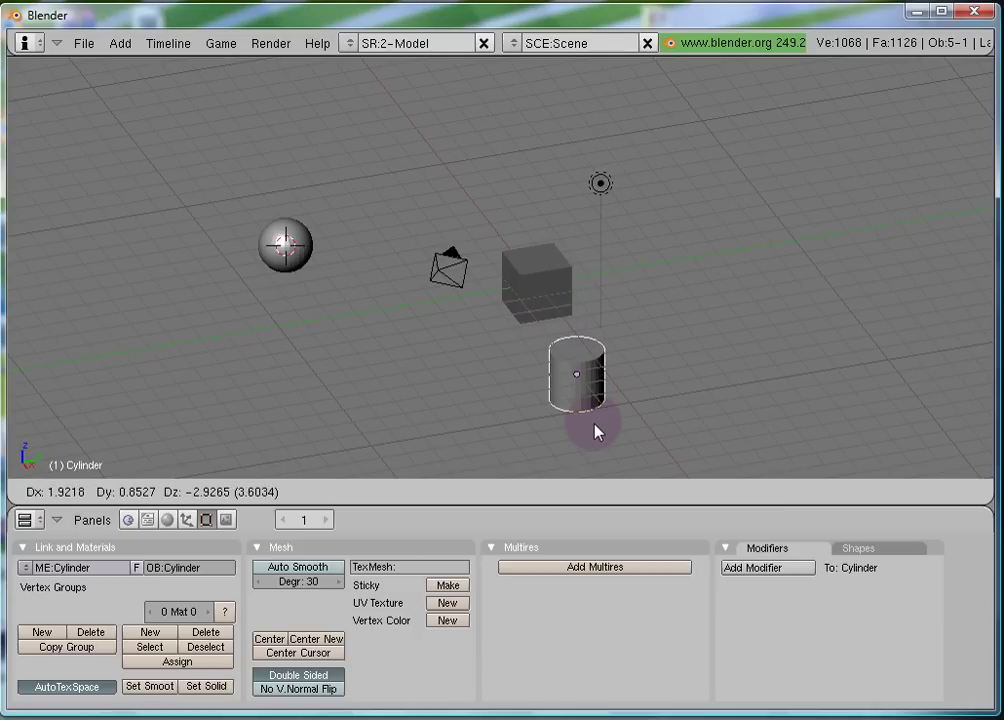
pyautogui.click(598, 427)
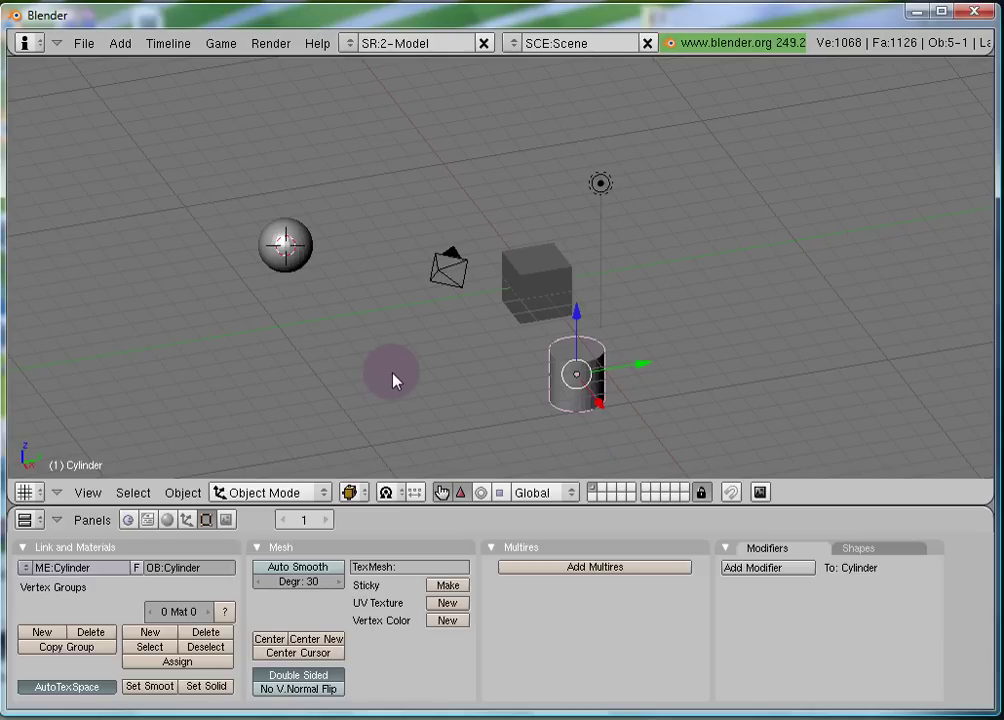
# Step: Undo the cylinder's move and the additions of the UV sphere and cylinder
pyautogui.hotkey('ctrl', 'z')
pyautogui.hotkey('ctrl', 'z')
pyautogui.hotkey('ctrl', 'z')
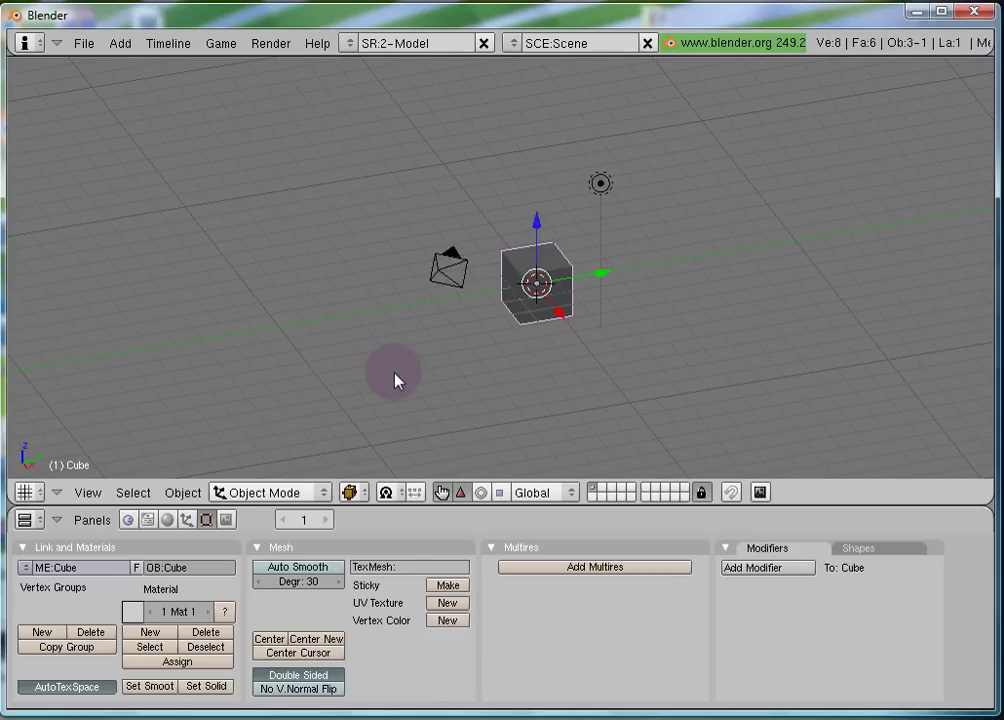
# Step: Return to the top view and delete the default cube from the scene
pyautogui.press('KP_7')
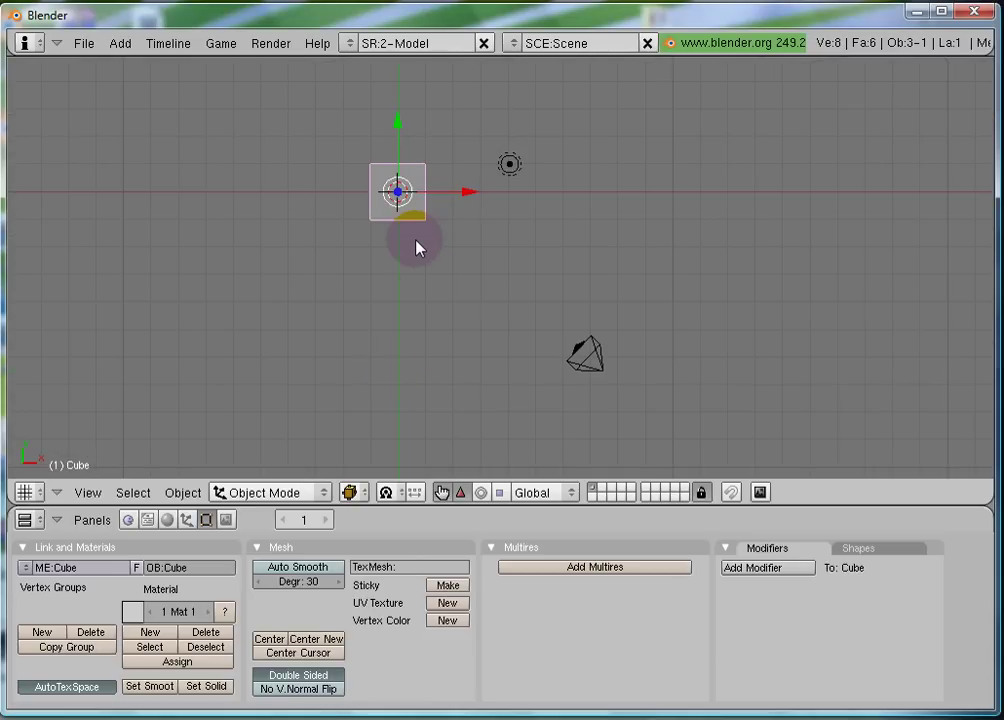
pyautogui.keyDown('shift'); pyautogui.moveTo(417, 230); pyautogui.dragTo(510, 284, button='middle'); pyautogui.keyUp('shift')
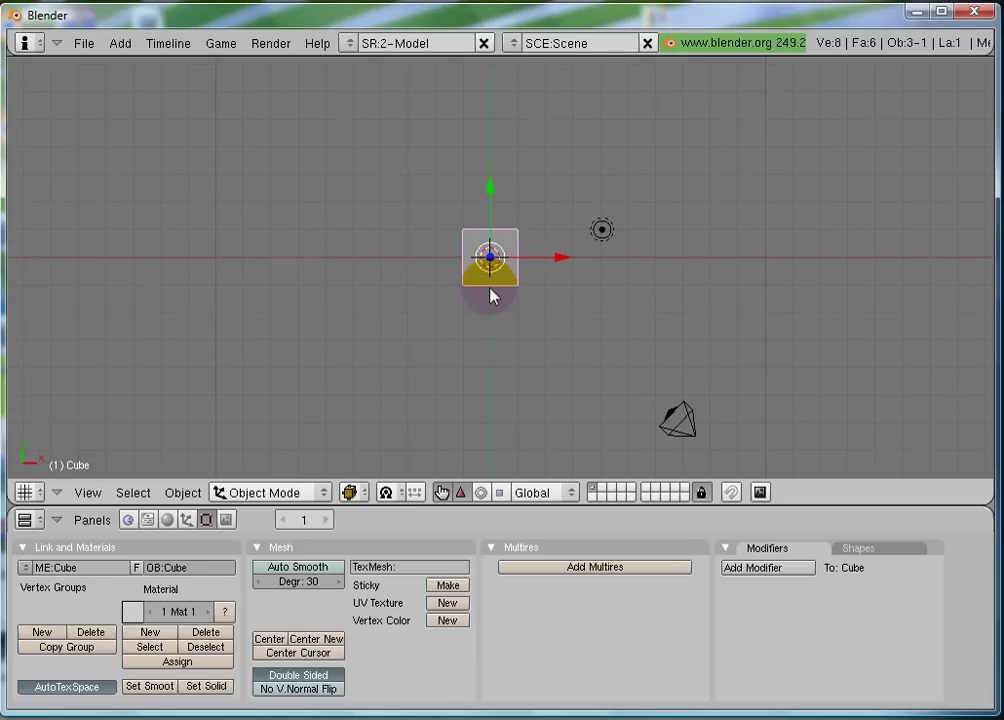
pyautogui.press('x')
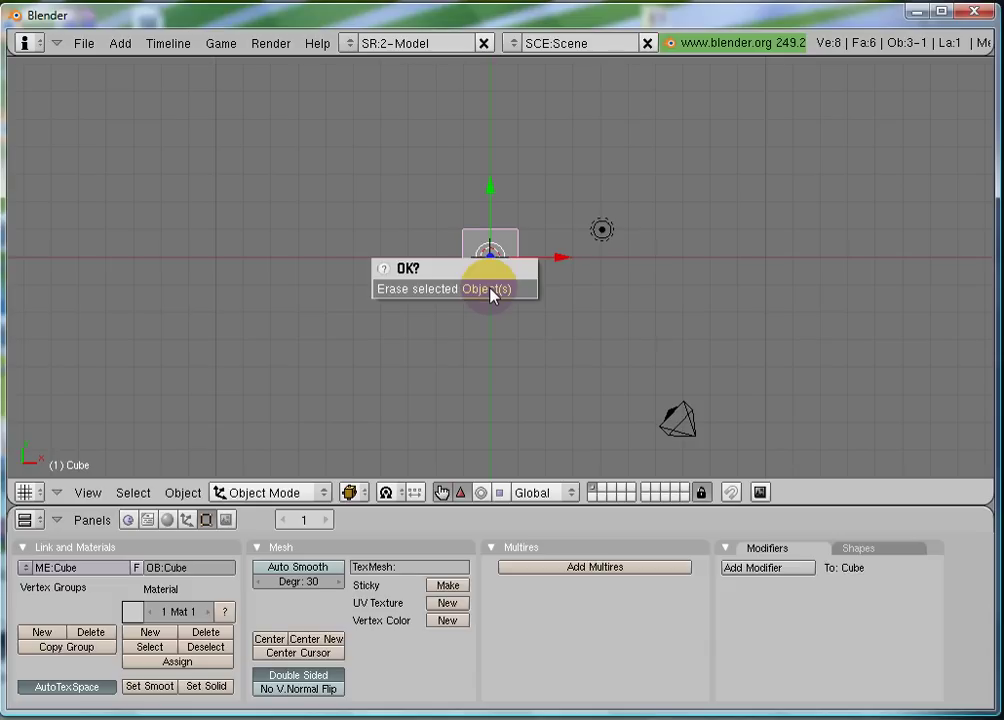
pyautogui.click(490, 291)
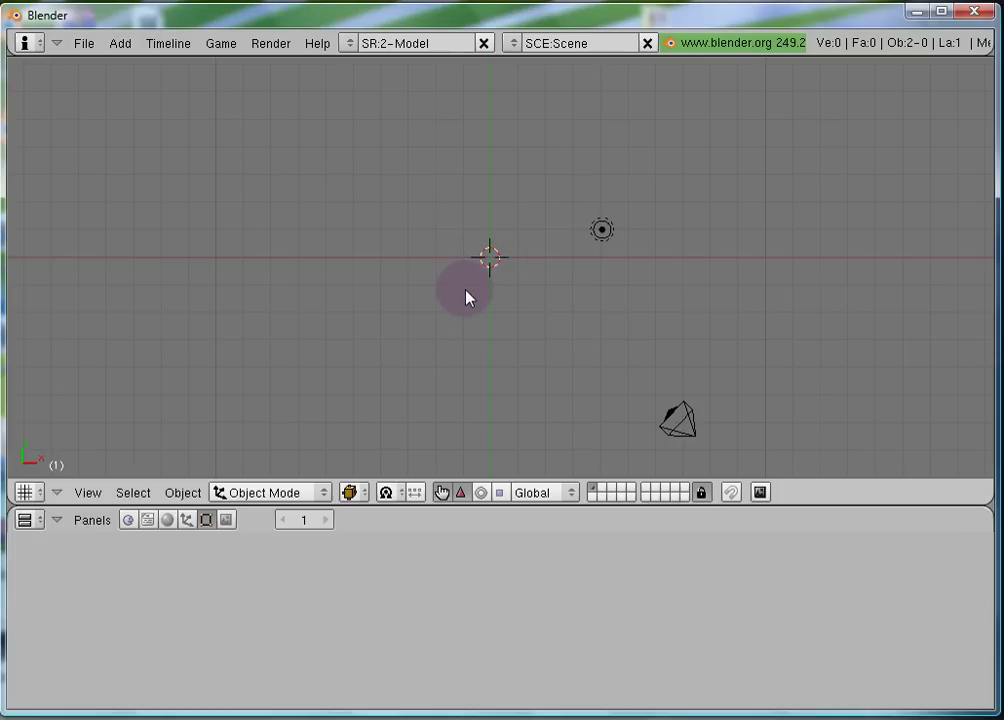
# Step: Add a Monkey mesh at the 3D cursor and inspect it up close
pyautogui.press('space')
pyautogui.moveTo(551, 290)
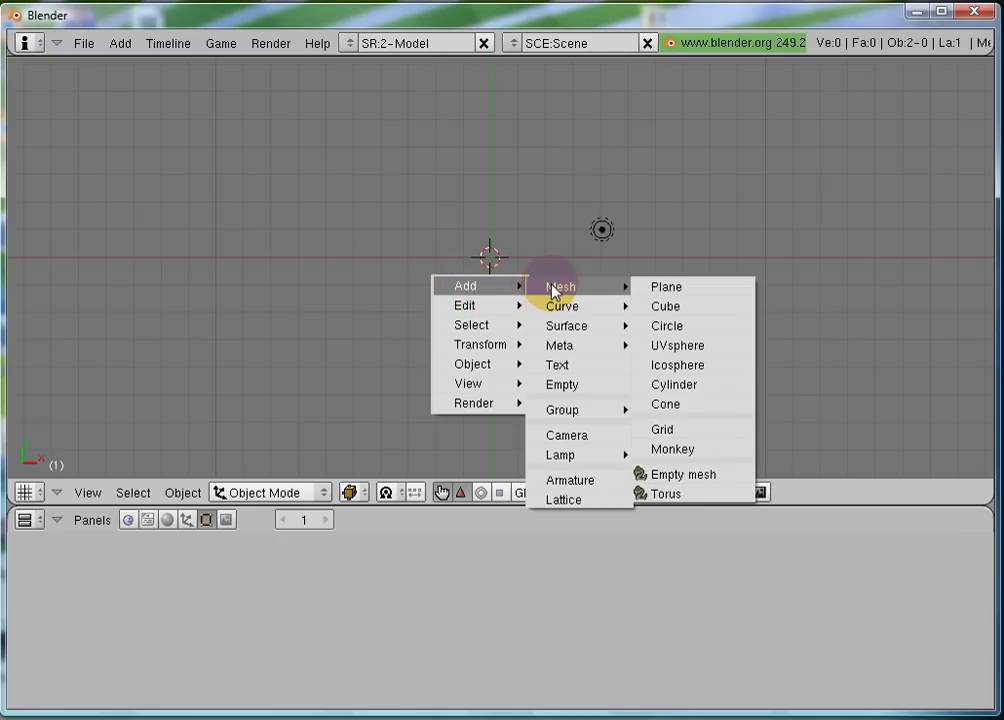
pyautogui.click(646, 450)
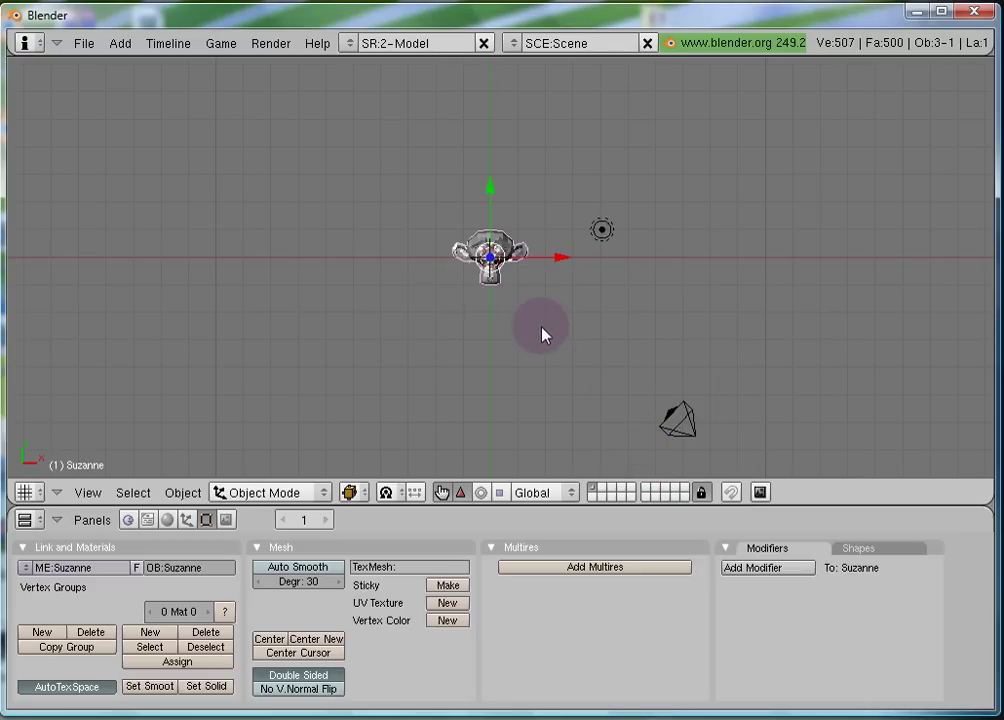
pyautogui.scroll(7, 541, 335)
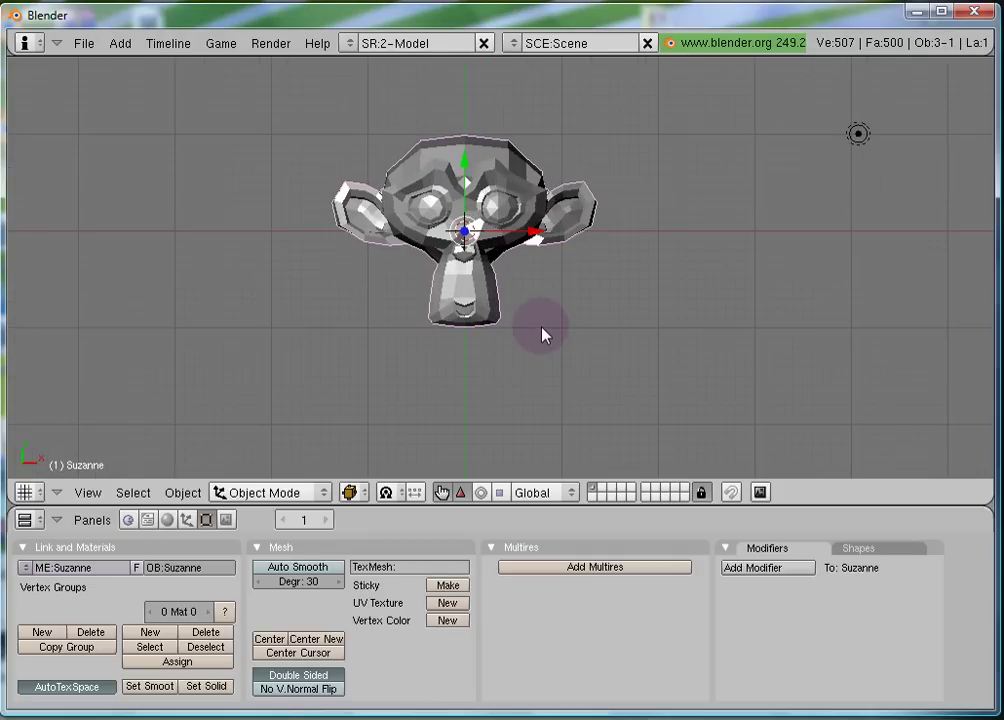
pyautogui.scroll(2, 541, 335)
pyautogui.scroll(-6, 540, 330)
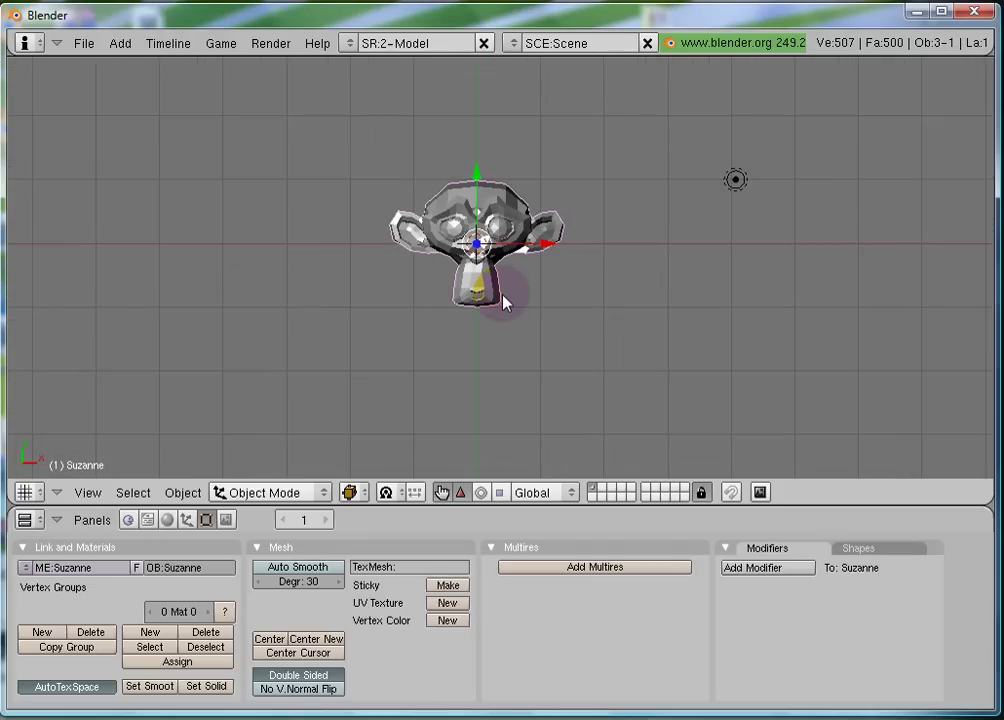
pyautogui.scroll(-2, 504, 302)
pyautogui.scroll(4, 504, 302)
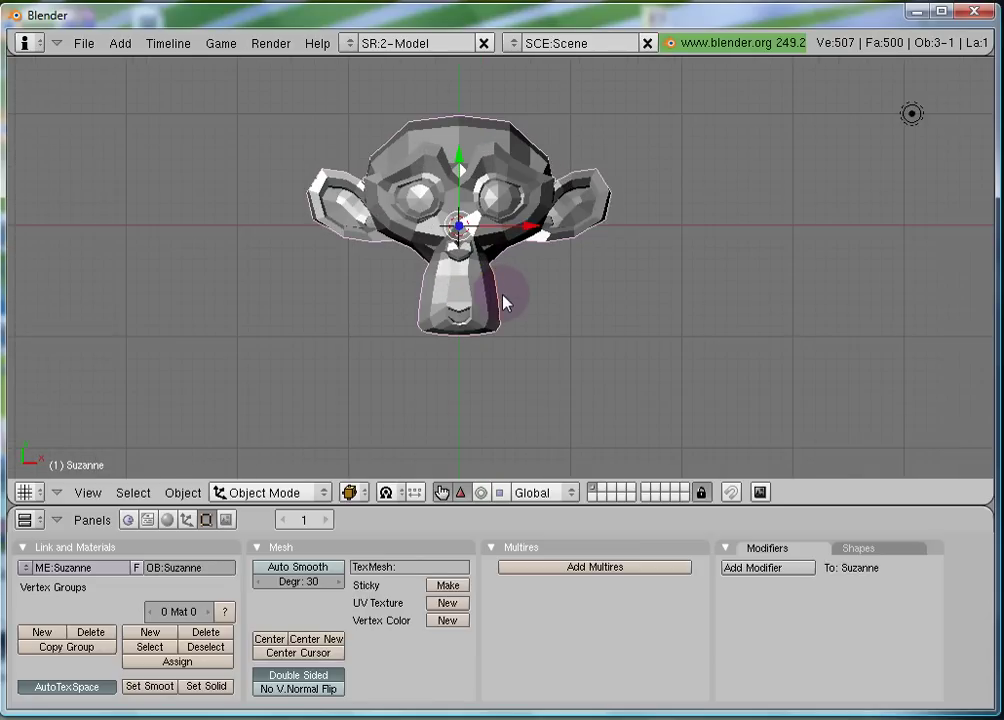
# Step: Switch from the top view to the camera view and check how the monkey sits in the frame
pyautogui.scroll(-5, 504, 302)
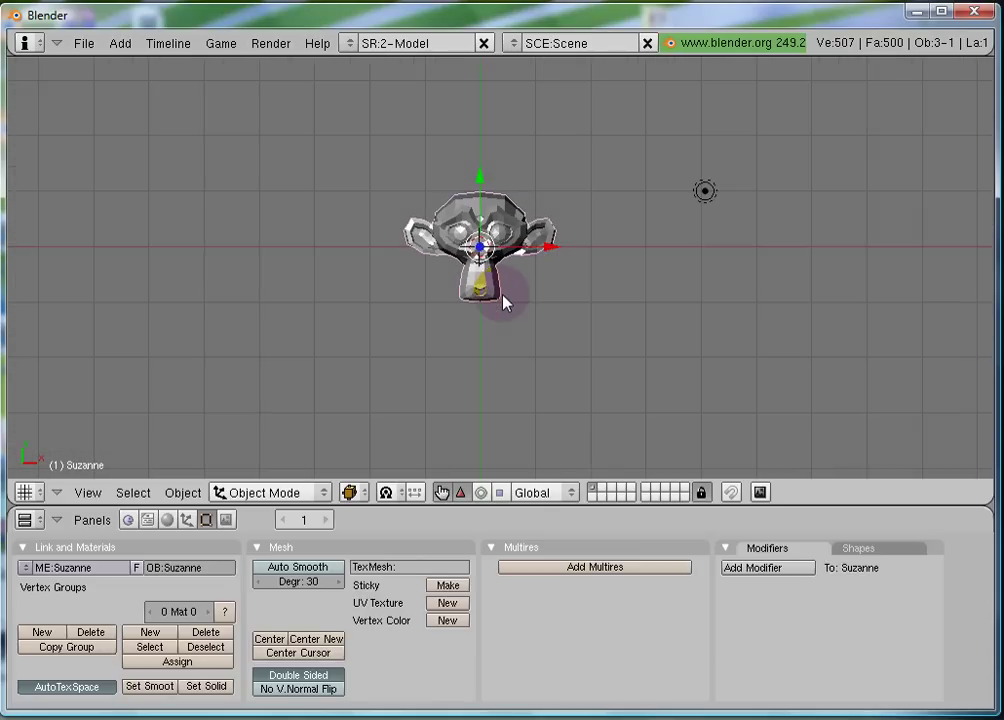
pyautogui.scroll(3, 504, 302)
pyautogui.scroll(-2, 504, 302)
pyautogui.press('KP_0')
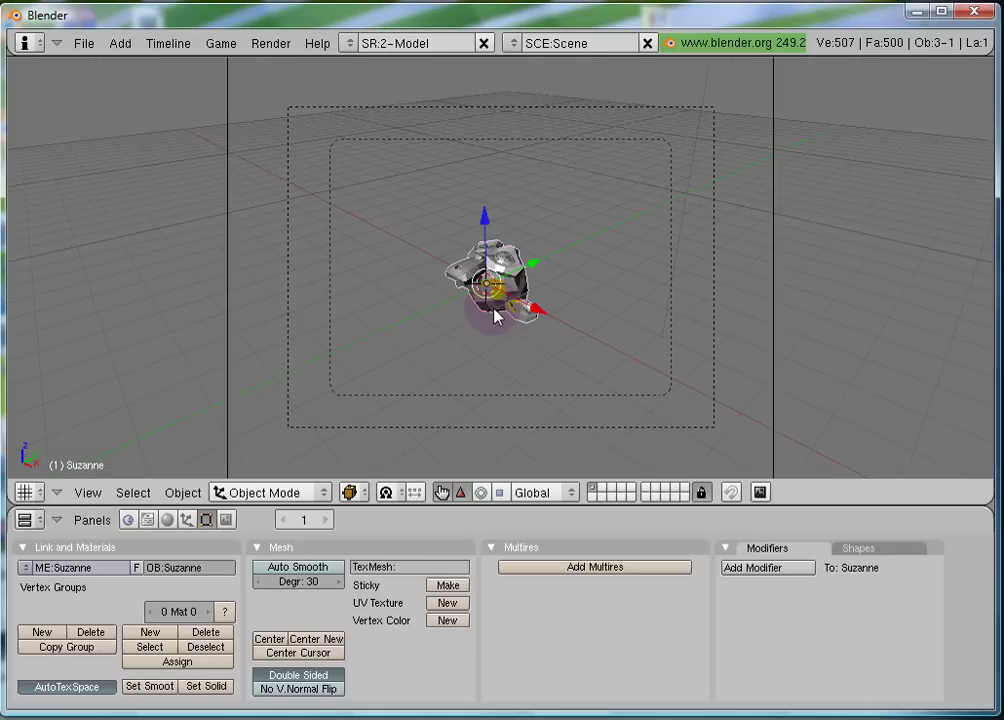
pyautogui.scroll(1, 540, 335)
pyautogui.scroll(-2, 540, 335)
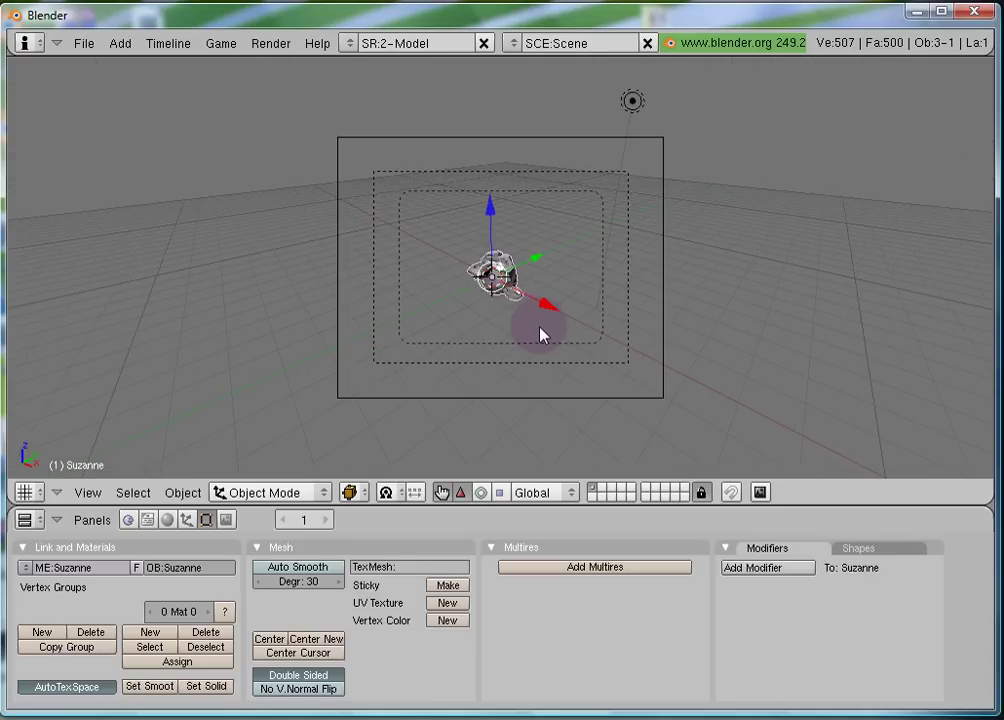
pyautogui.scroll(2, 540, 335)
pyautogui.scroll(1, 540, 335)
pyautogui.scroll(-2, 540, 335)
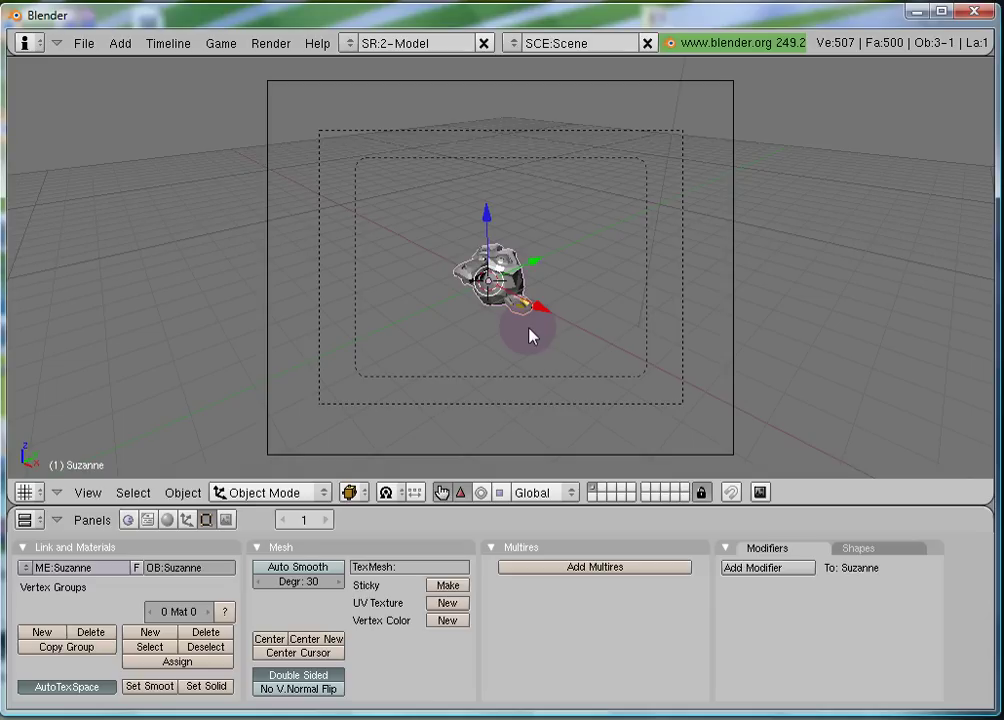
# Step: Rotate the monkey around the global X axis until its head stands upright
pyautogui.rightClick(513, 312)
pyautogui.press('r')
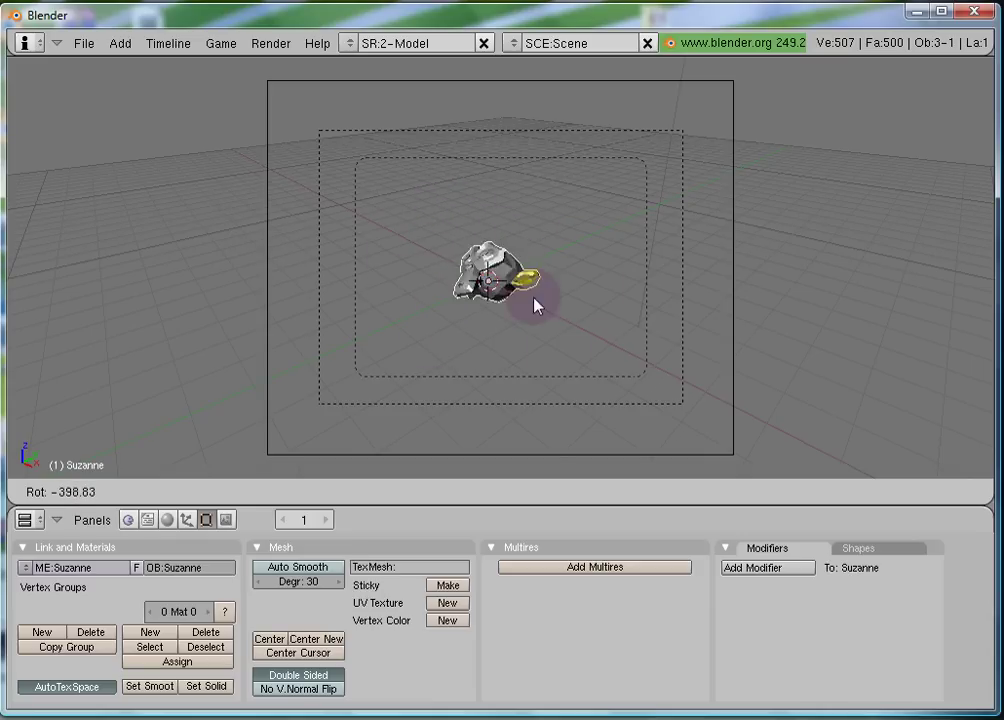
pyautogui.press('x')
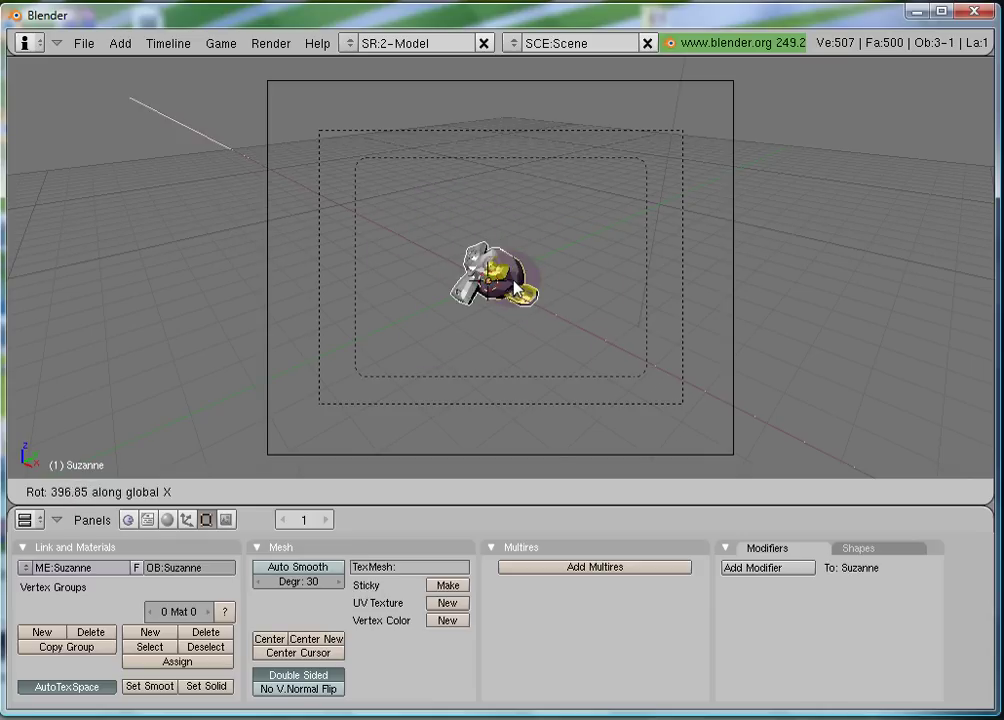
pyautogui.click(515, 270)
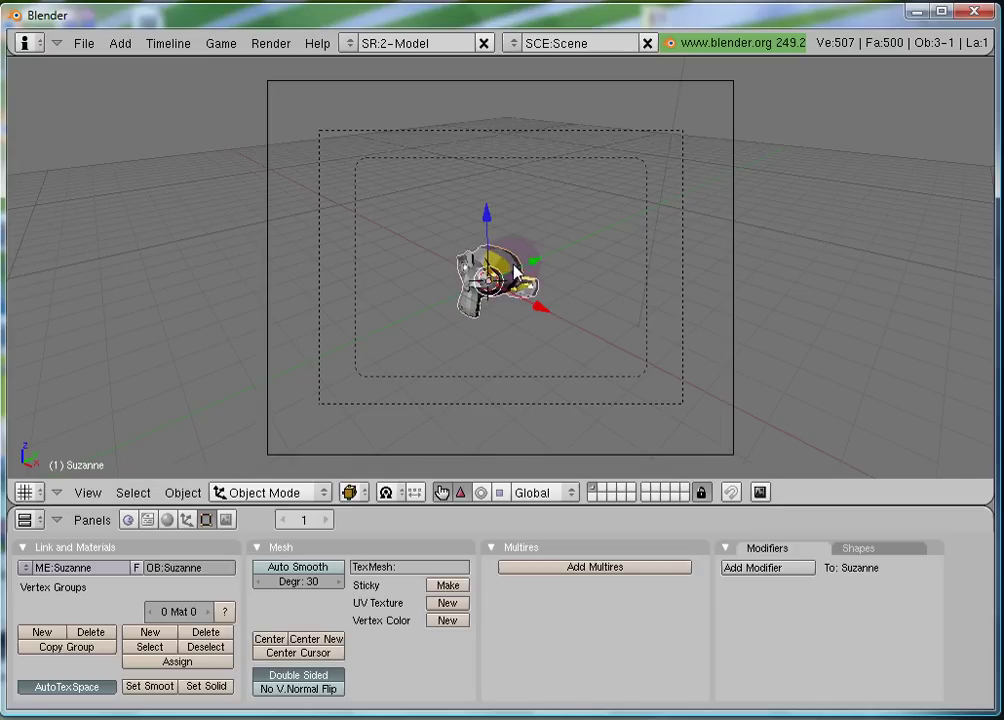
# Step: Rotate the monkey about 48 degrees around the global Z axis so that it faces the camera
pyautogui.press('r')
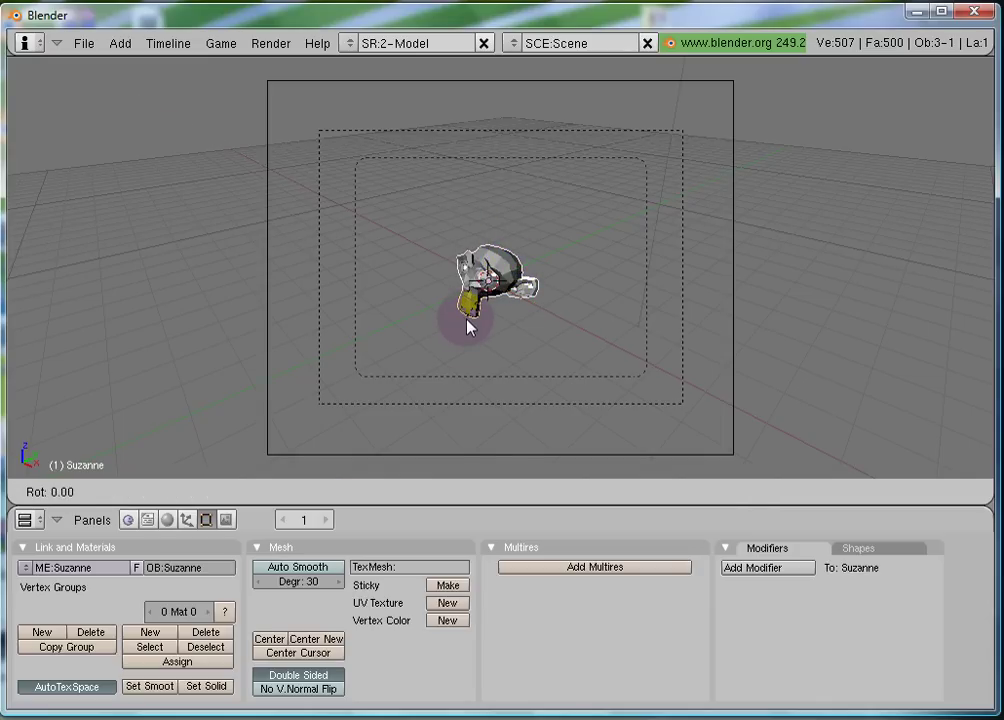
pyautogui.press('z')
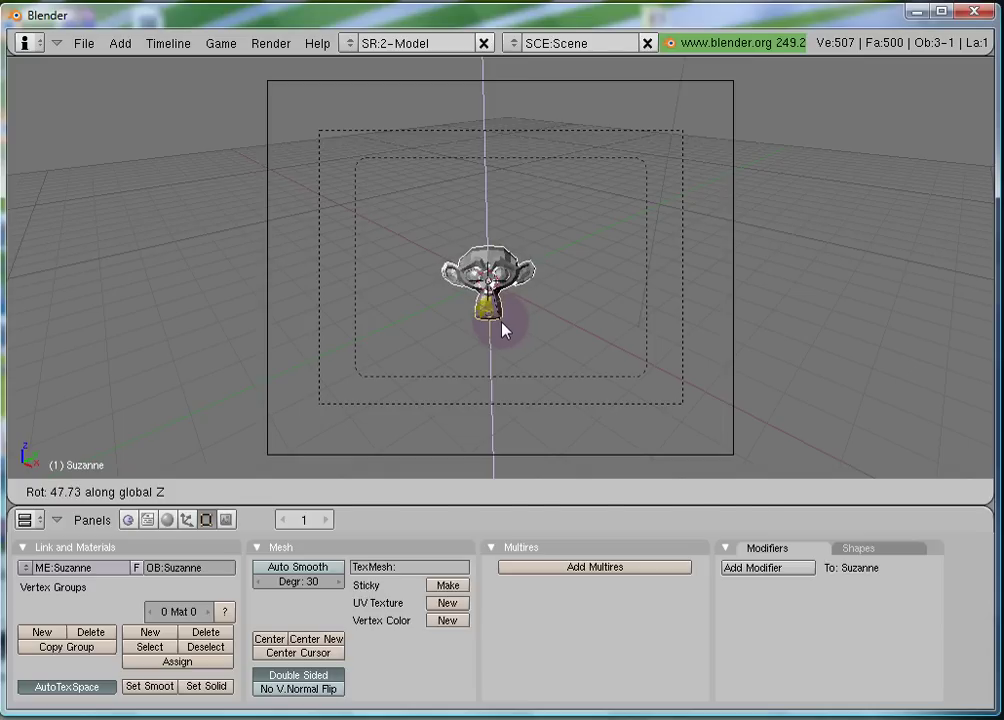
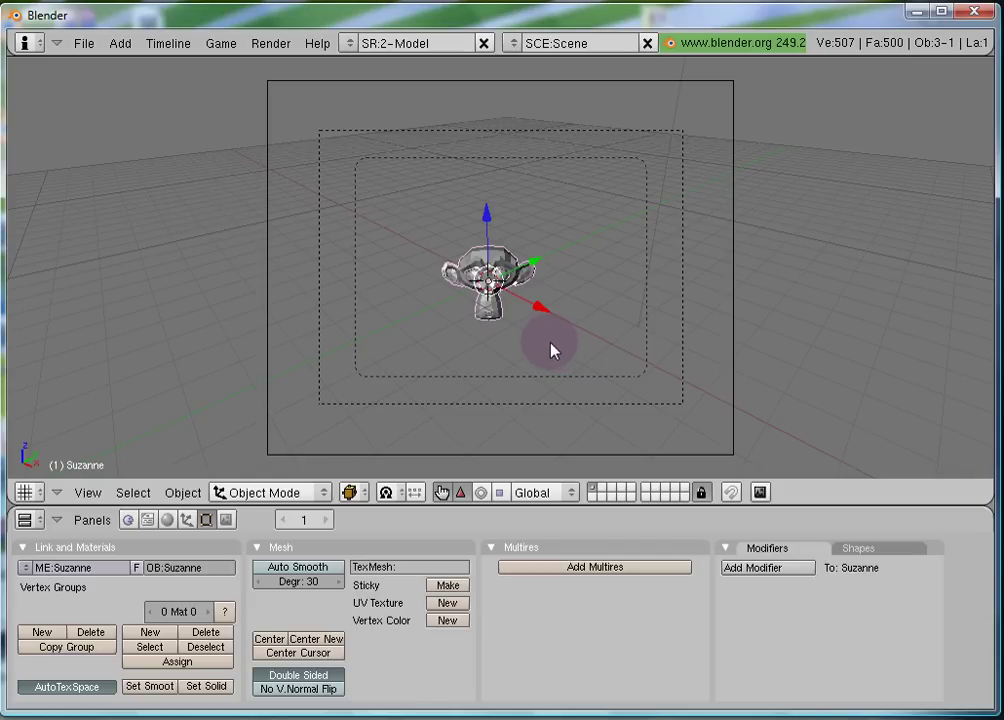
pyautogui.scroll(-2, 551, 350)
pyautogui.scroll(2, 551, 350)
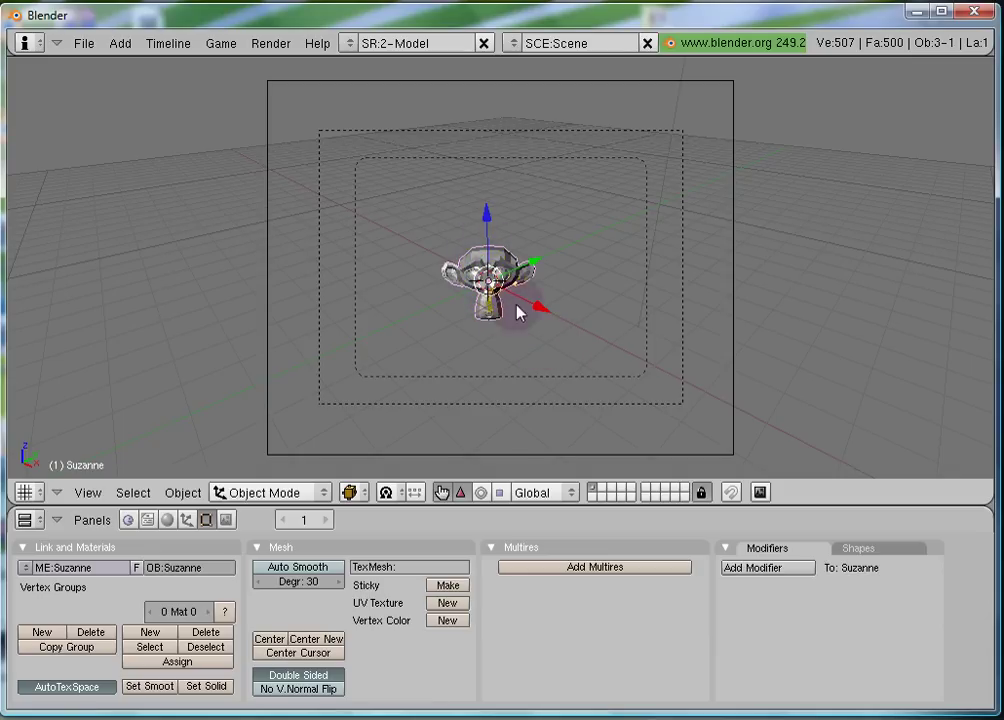
# Step: Try moving the monkey along single axes with the translate manipulator's arrows, and undo the moves
pyautogui.click(482, 269)
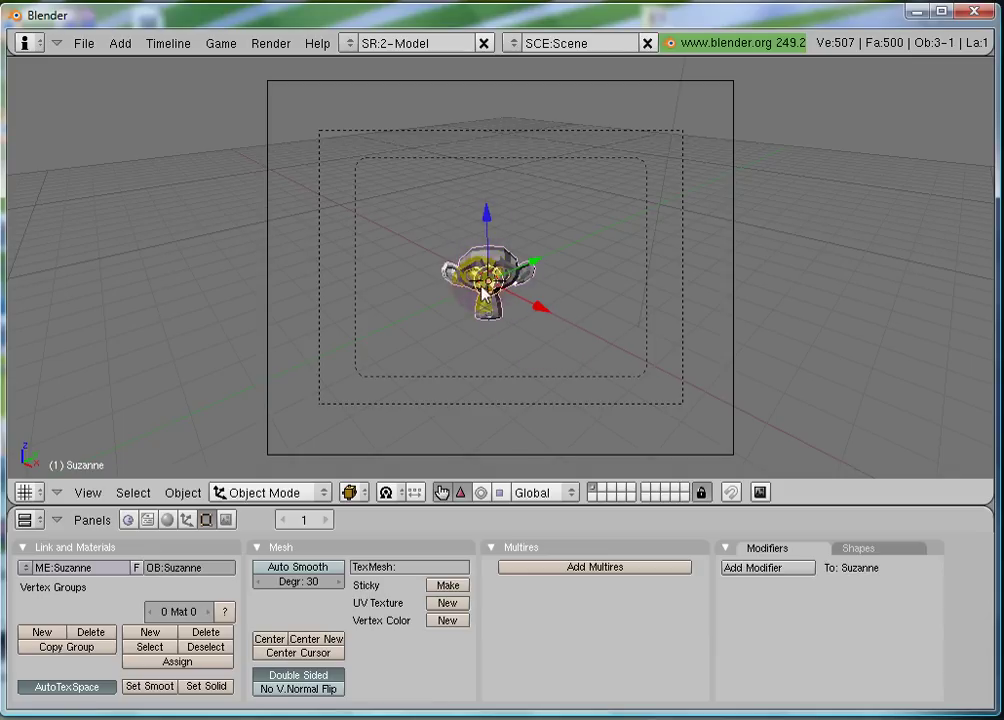
pyautogui.click(490, 285)
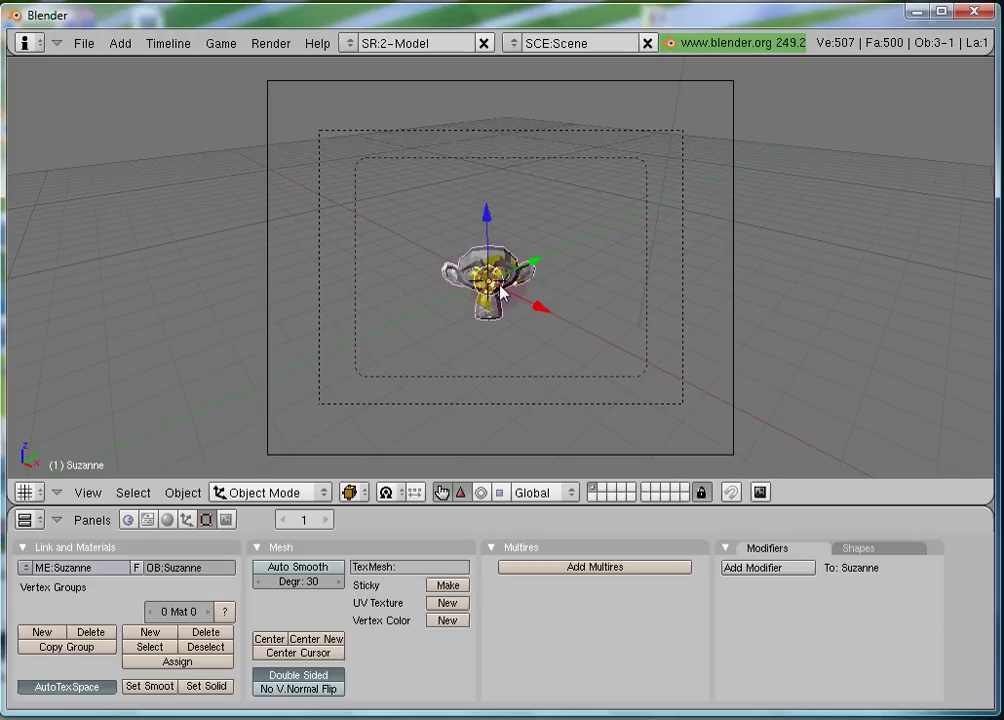
pyautogui.moveTo(529, 307); pyautogui.dragTo(558, 360)
pyautogui.rightClick(558, 357)
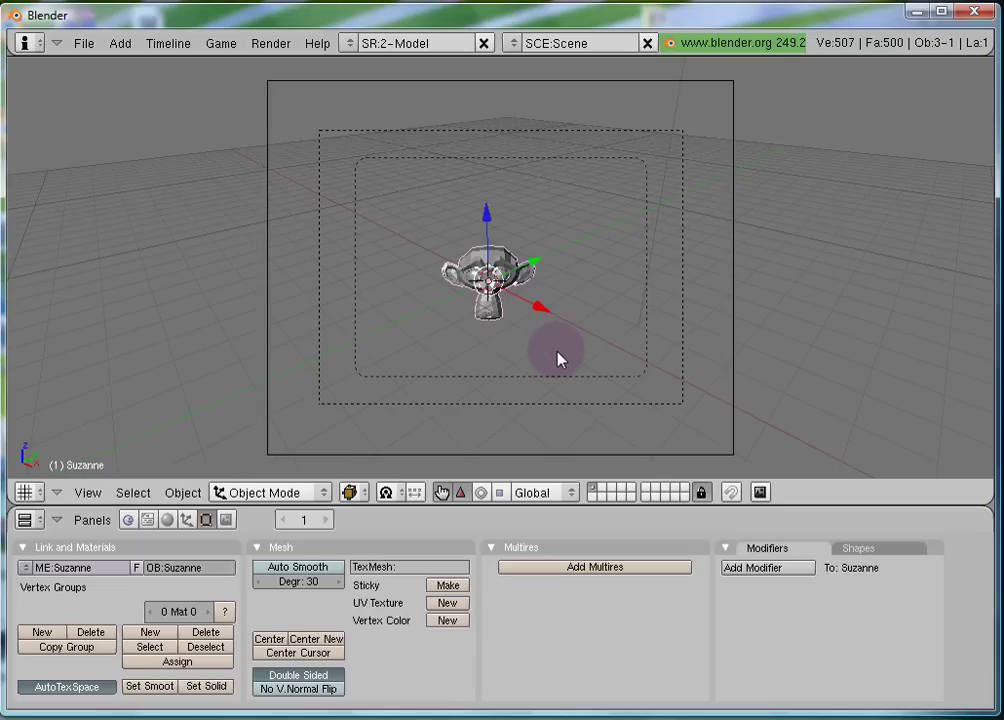
pyautogui.moveTo(533, 270); pyautogui.dragTo(472, 338)
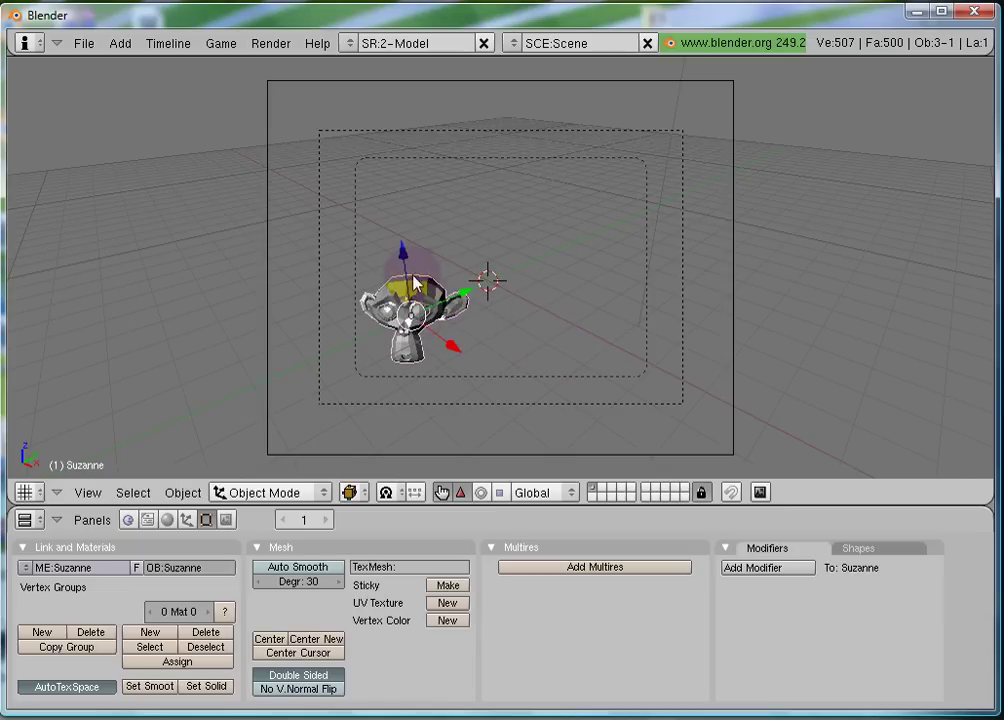
pyautogui.moveTo(402, 275); pyautogui.dragTo(395, 215)
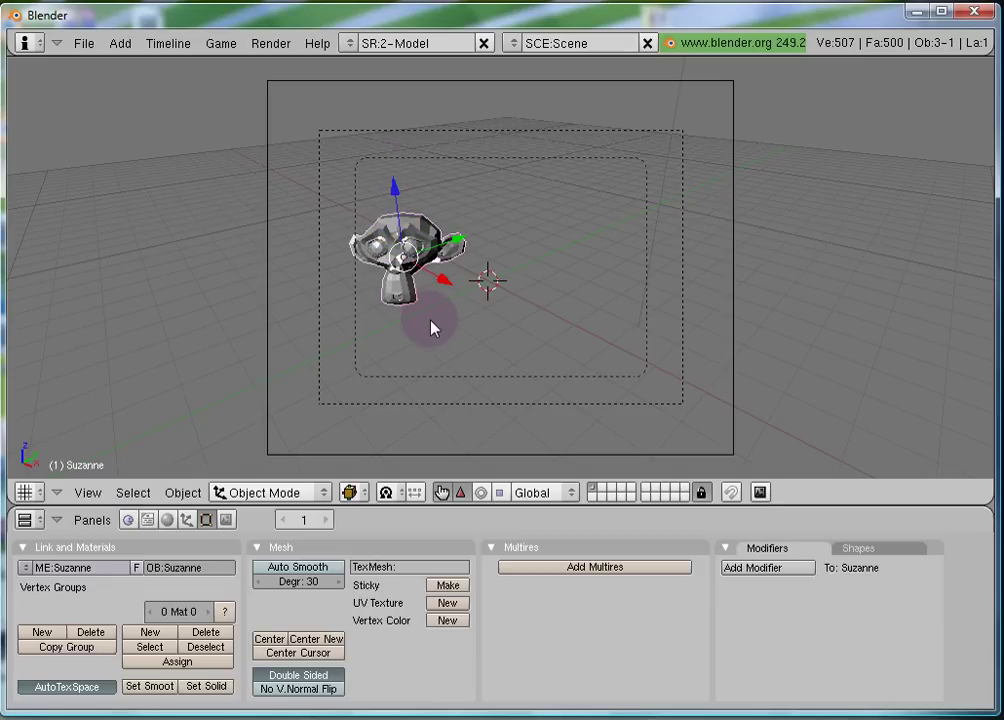
pyautogui.hotkey('ctrl', 'z')
pyautogui.hotkey('ctrl', 'z')
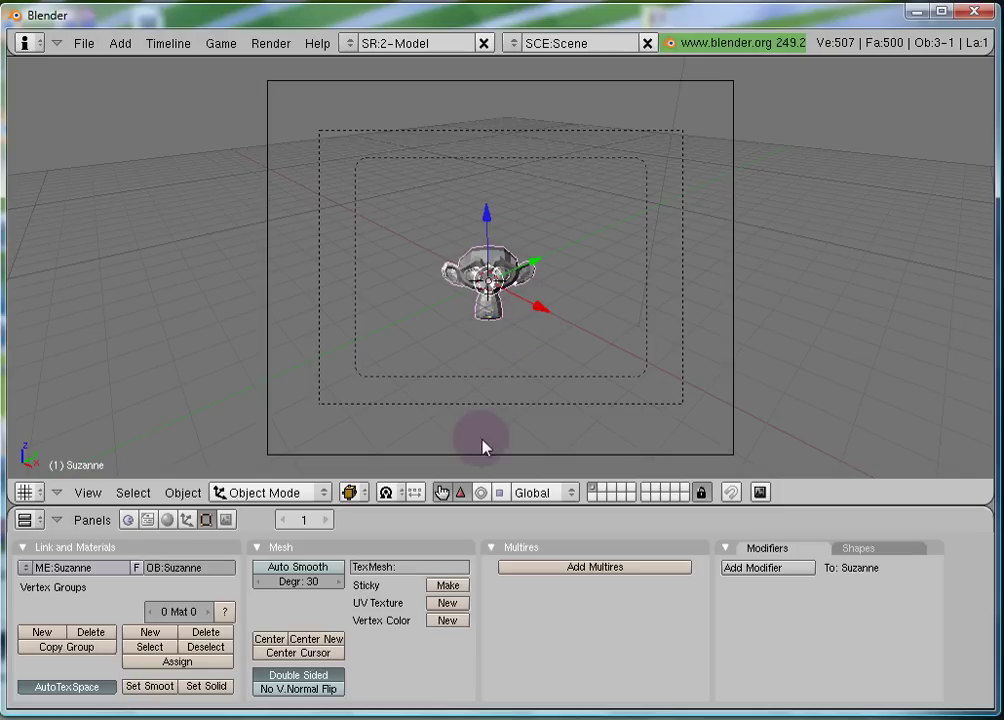
# Step: Toggle the 3D transform manipulator off and on several times, leaving it shown in translate mode
pyautogui.click(459, 494)
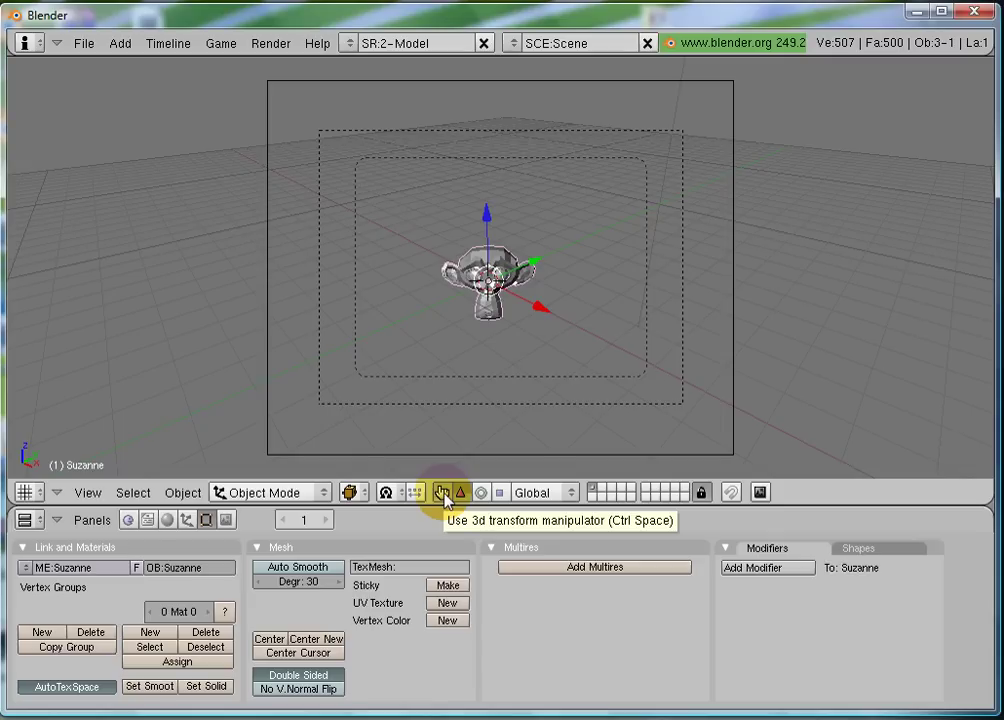
pyautogui.click(441, 492)
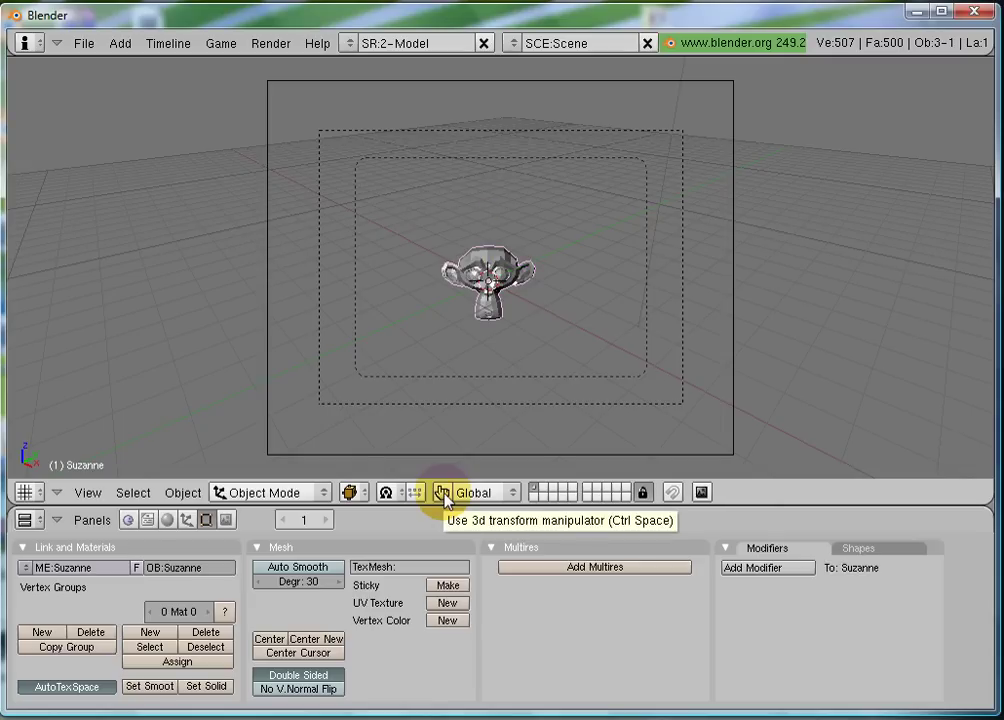
pyautogui.click(442, 493)
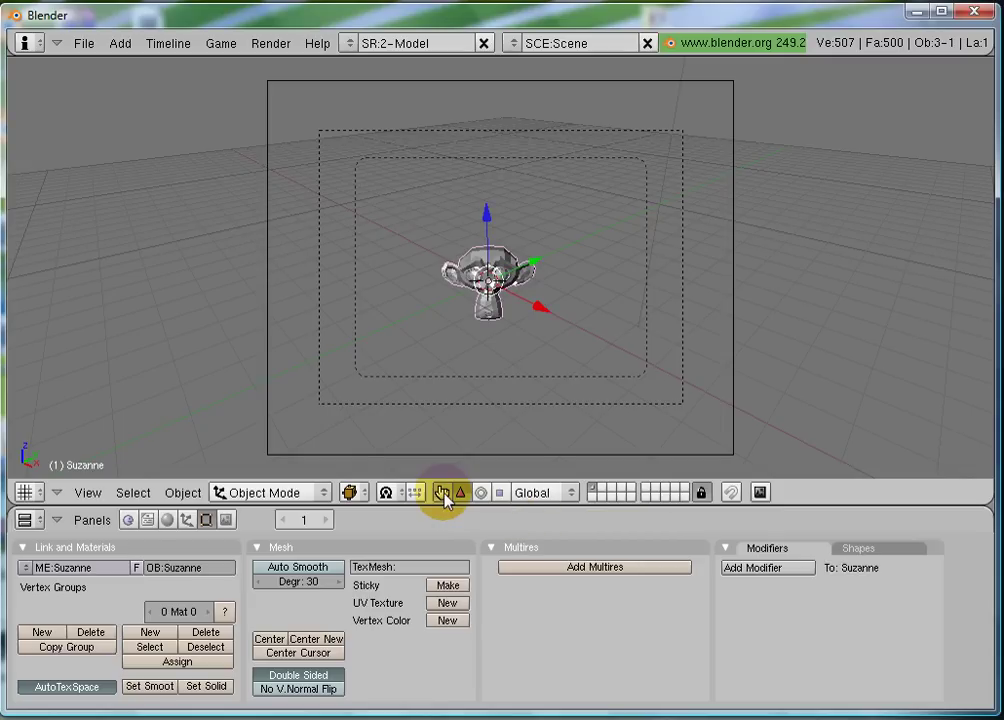
pyautogui.click(442, 493)
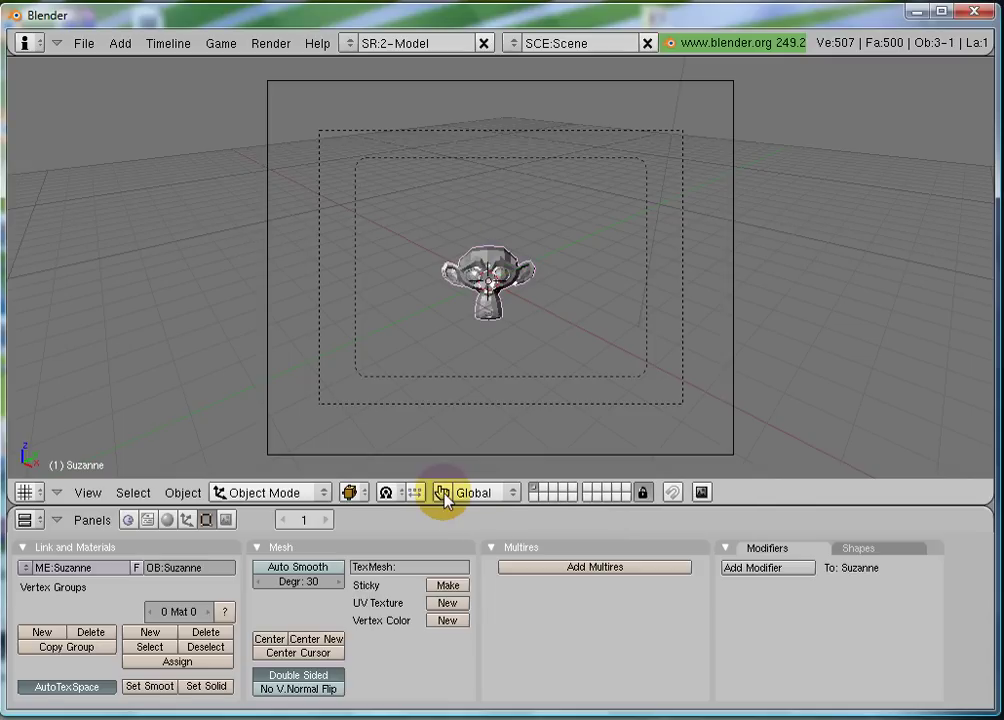
pyautogui.click(442, 493)
pyautogui.click(442, 493)
pyautogui.click(442, 493)
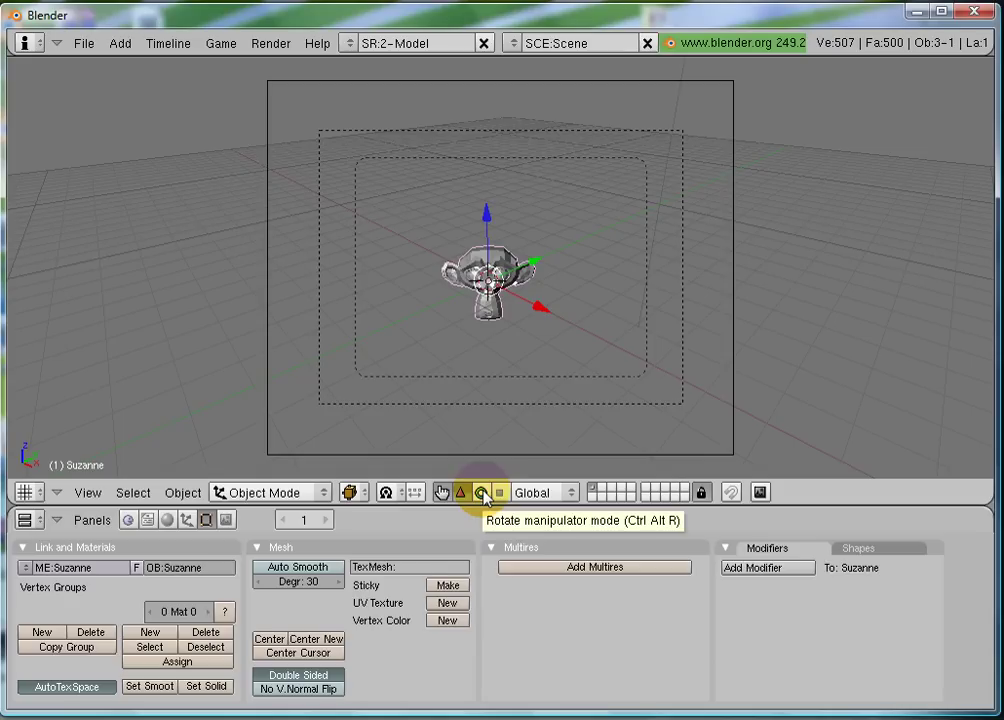
# Step: Try the rotate and scale manipulator modes, turn the monkey with the rotation rings, and undo the rotation
pyautogui.click(482, 493)
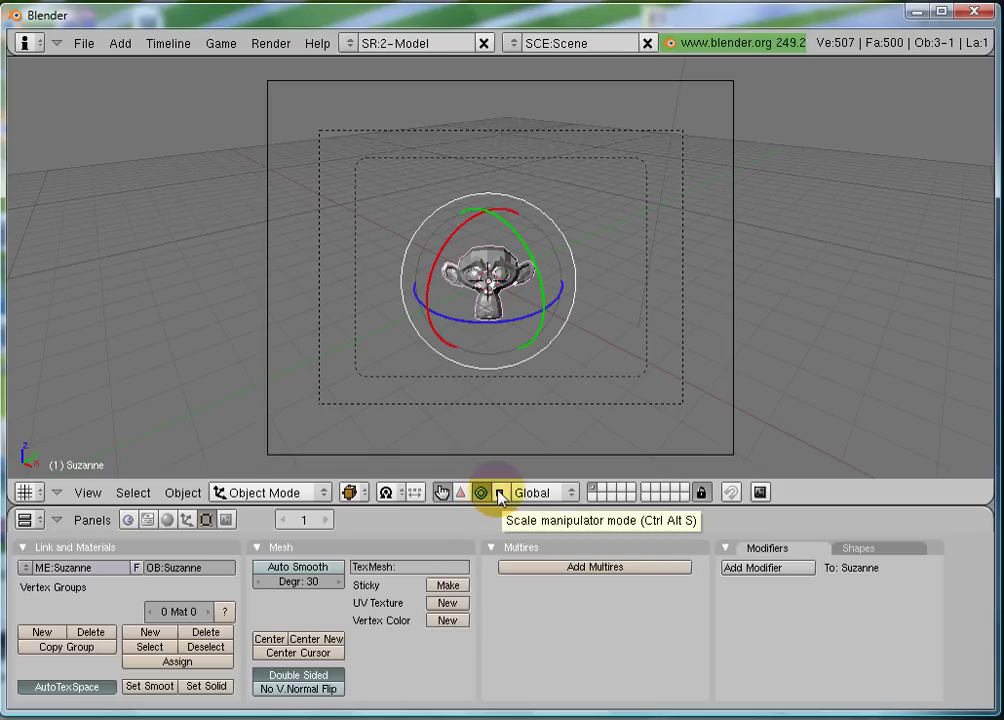
pyautogui.click(500, 494)
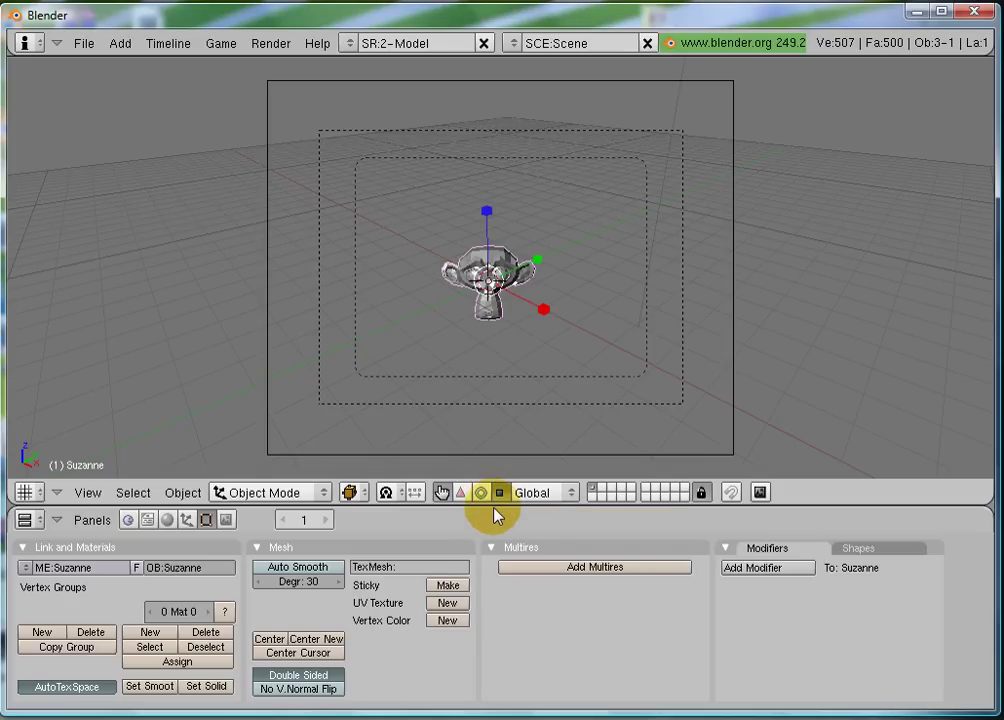
pyautogui.click(481, 492)
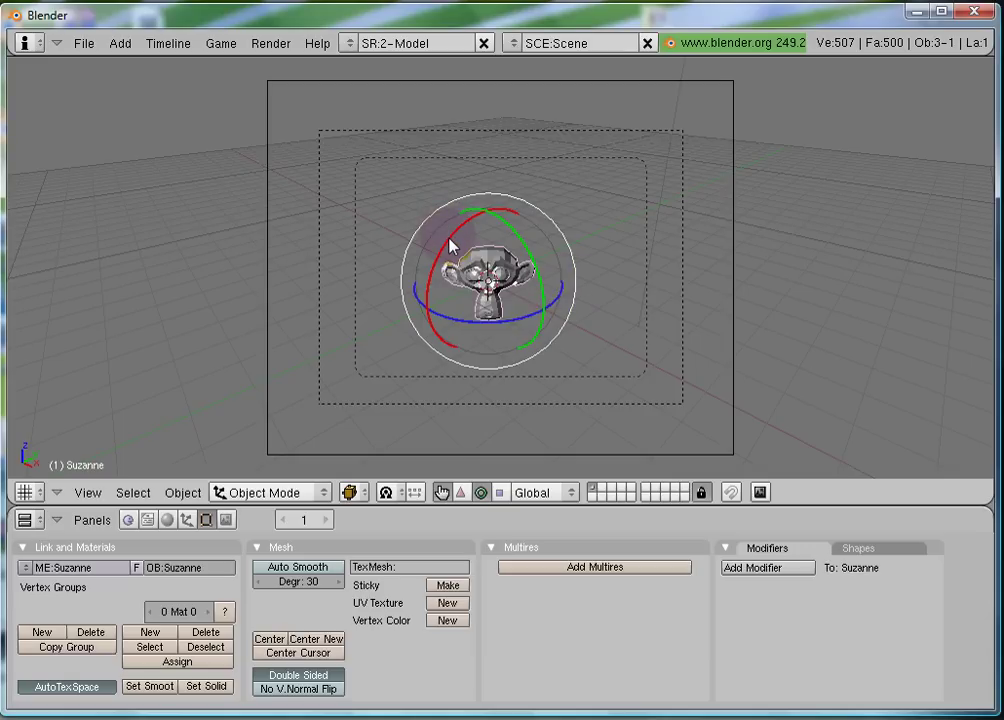
pyautogui.moveTo(451, 246); pyautogui.dragTo(537, 389)
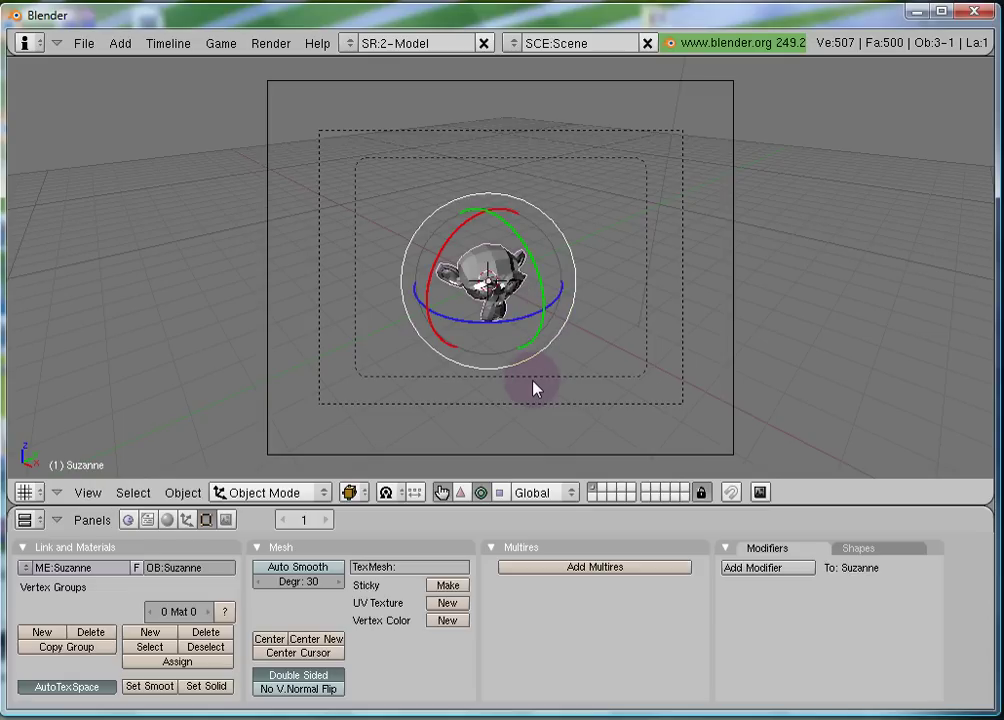
pyautogui.hotkey('ctrl', 'z')
pyautogui.hotkey('ctrl', 'z')
pyautogui.hotkey('ctrl', 'z')
# Step: Stretch the monkey along the X, Y and Z axes with the scale manipulator, and undo all the scaling
pyautogui.click(499, 492)
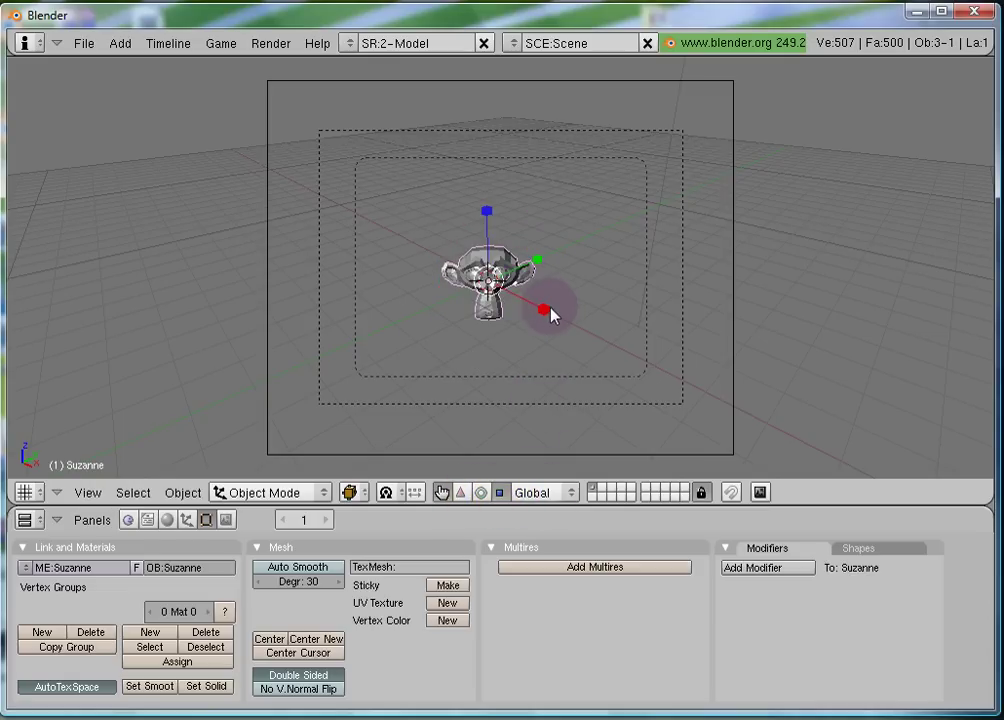
pyautogui.moveTo(548, 313); pyautogui.dragTo(674, 358)
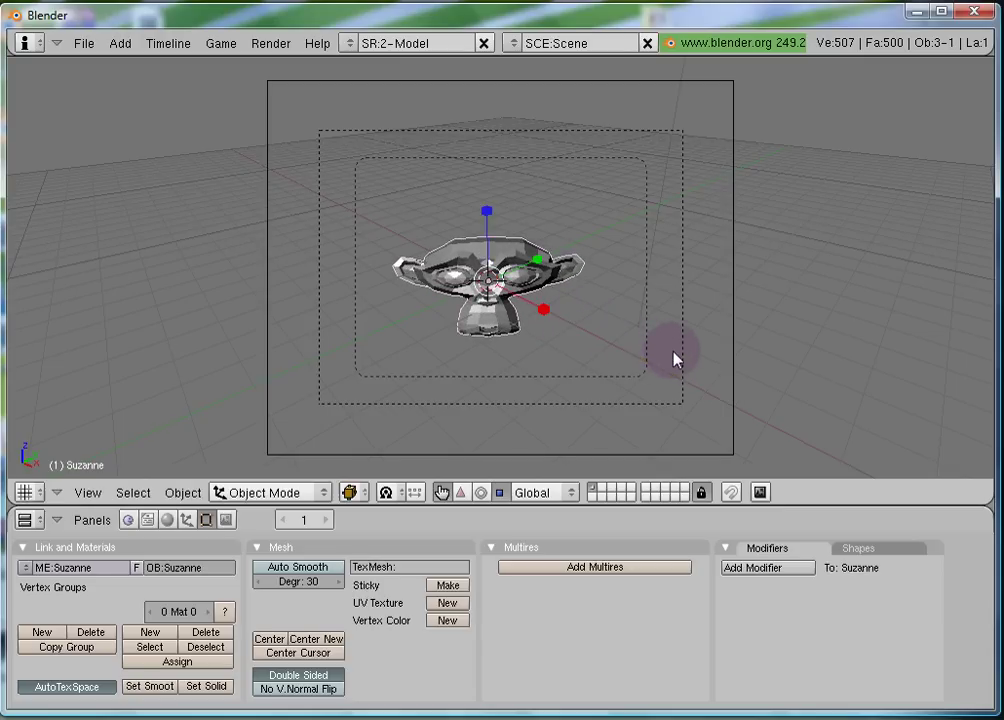
pyautogui.click(538, 262)
pyautogui.moveTo(538, 262); pyautogui.dragTo(590, 245)
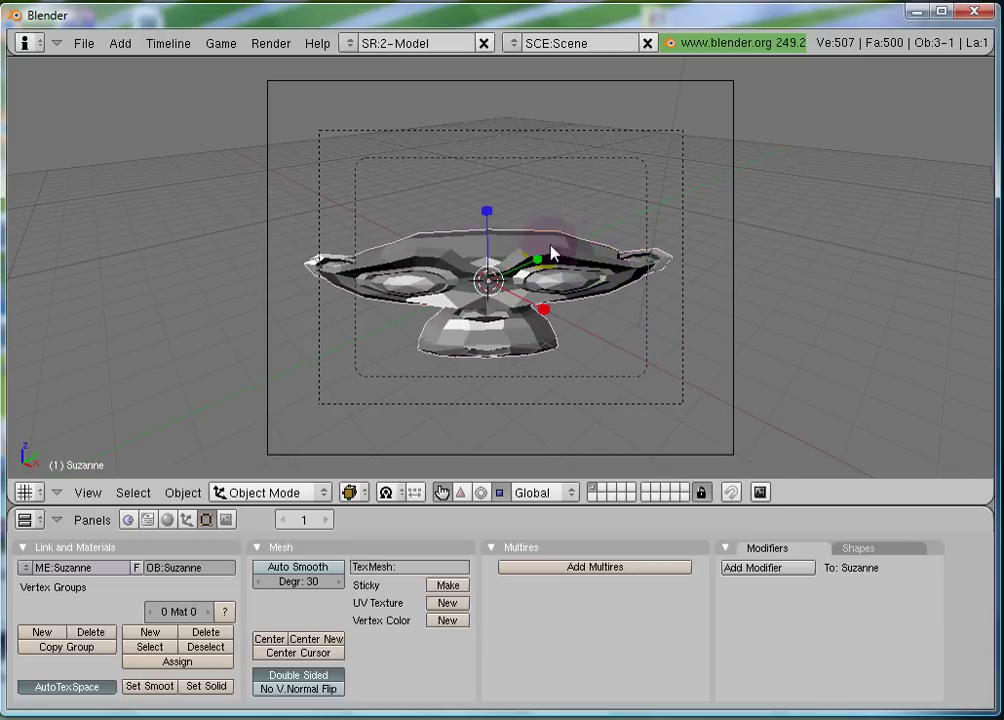
pyautogui.click(489, 213)
pyautogui.moveTo(491, 218); pyautogui.dragTo(484, 121)
pyautogui.hotkey('ctrl', 'z')
pyautogui.hotkey('ctrl', 'z')
pyautogui.hotkey('ctrl', 'z')
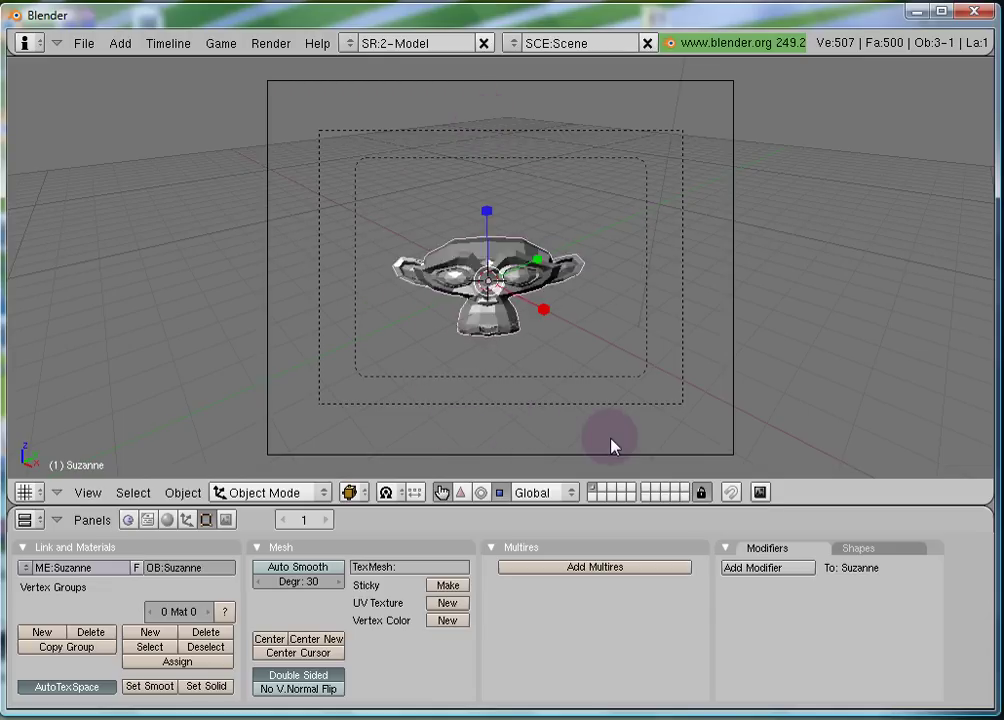
pyautogui.click(598, 487)
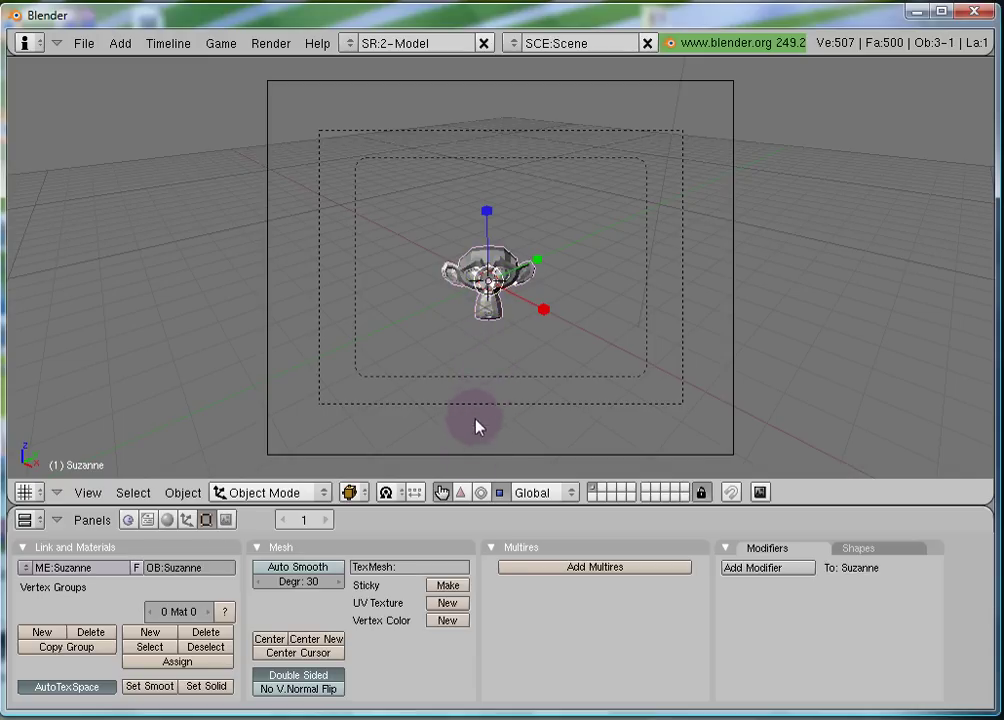
# Step: Set the manipulator back to translate mode and try its X, Y and Z arrows without moving the monkey
pyautogui.click(458, 494)
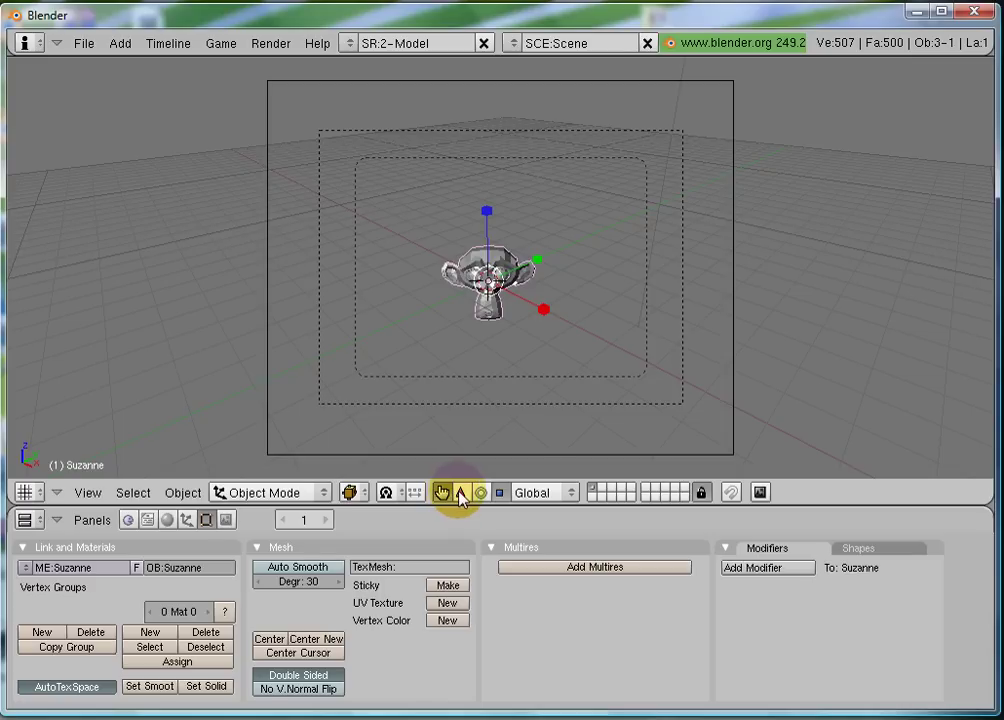
pyautogui.click(461, 494)
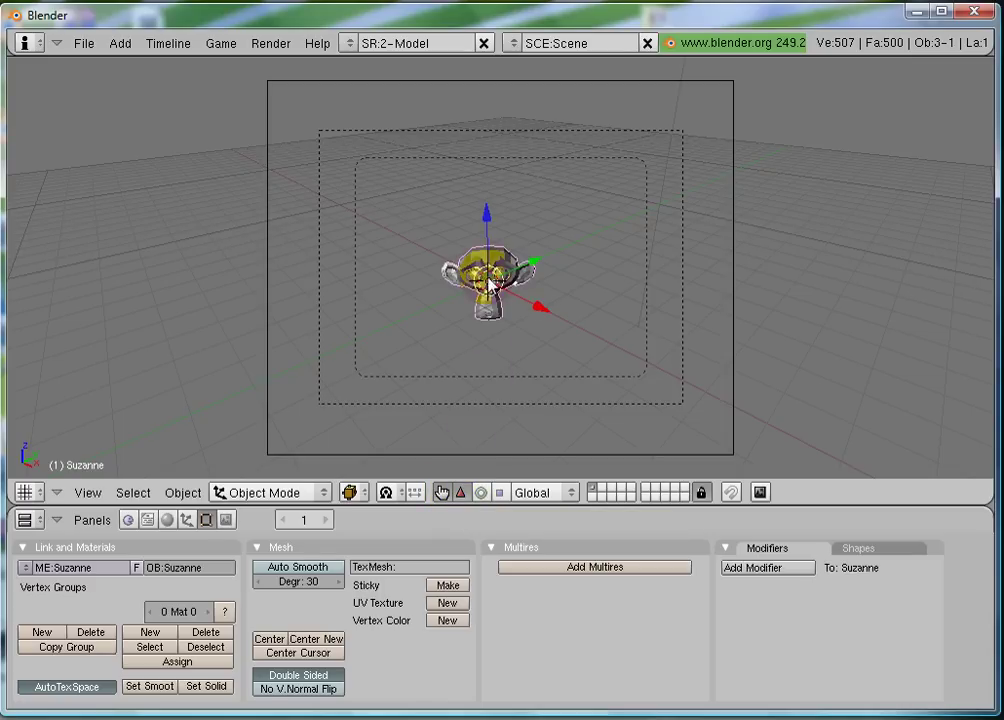
pyautogui.click(540, 312)
pyautogui.click(480, 218)
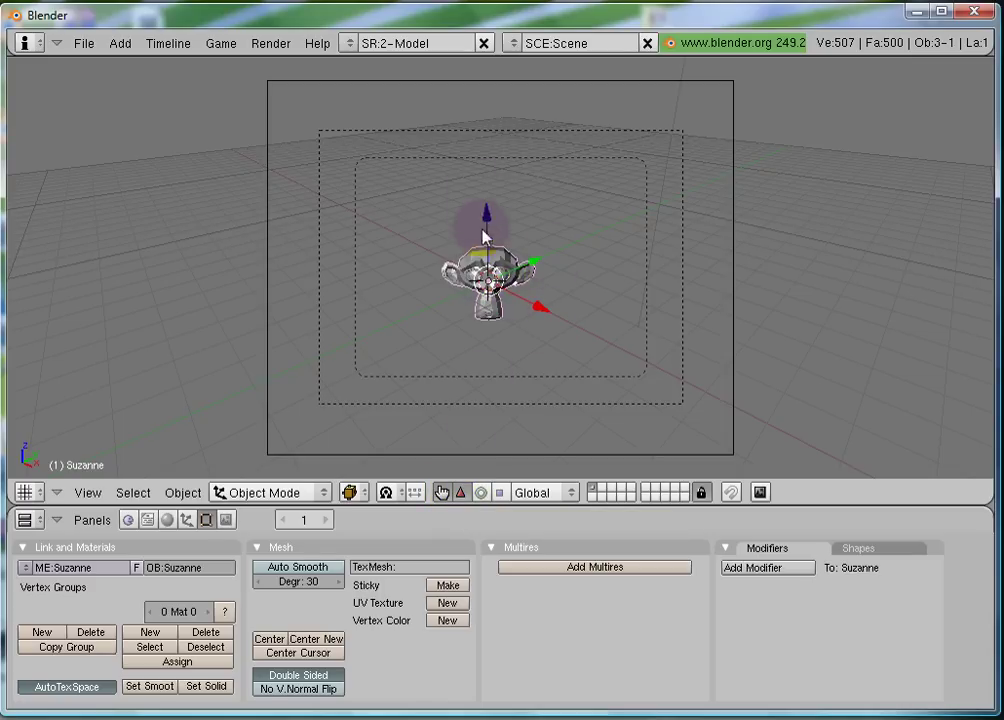
pyautogui.click(531, 268)
pyautogui.click(553, 318)
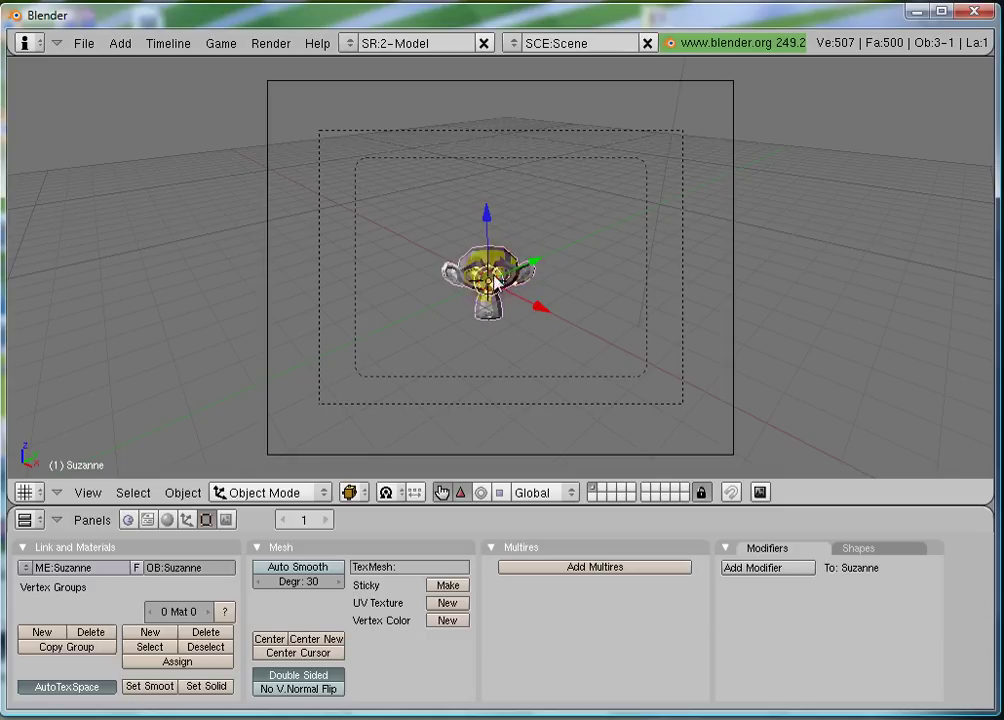
# Step: Set the manipulator orientation to Local and move the monkey forward along its local Z axis
pyautogui.click(540, 499)
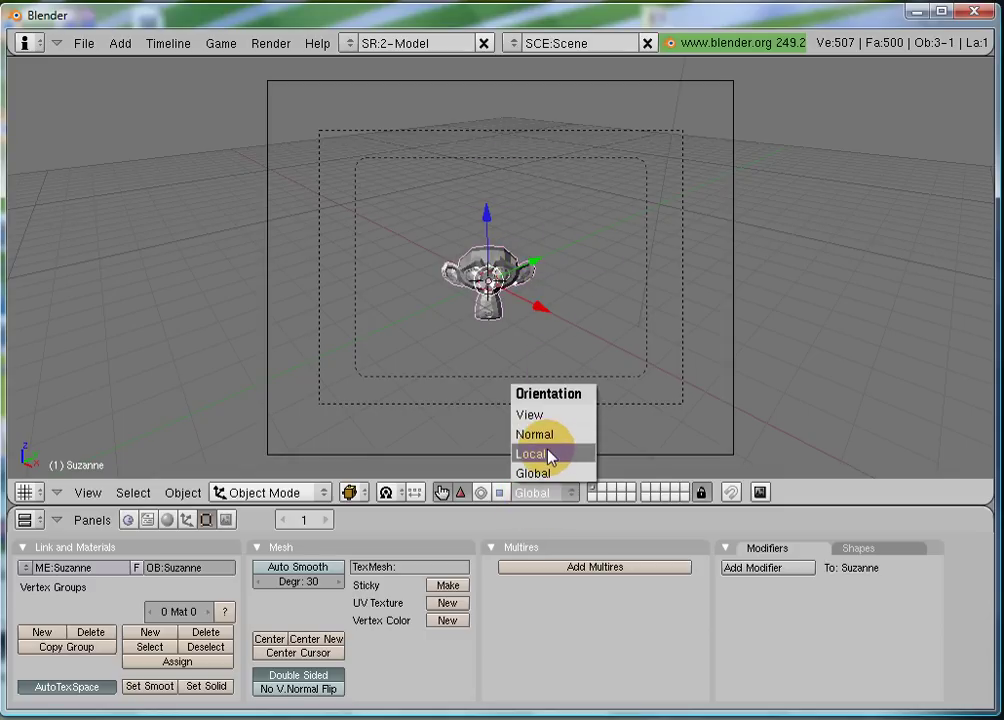
pyautogui.click(548, 454)
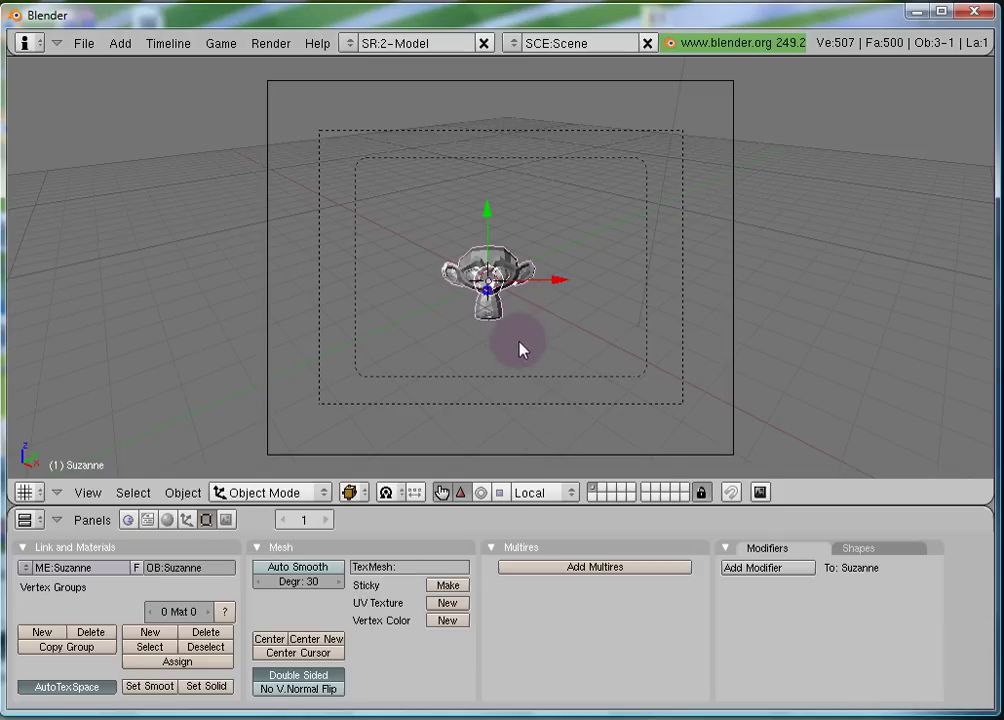
pyautogui.click(486, 289)
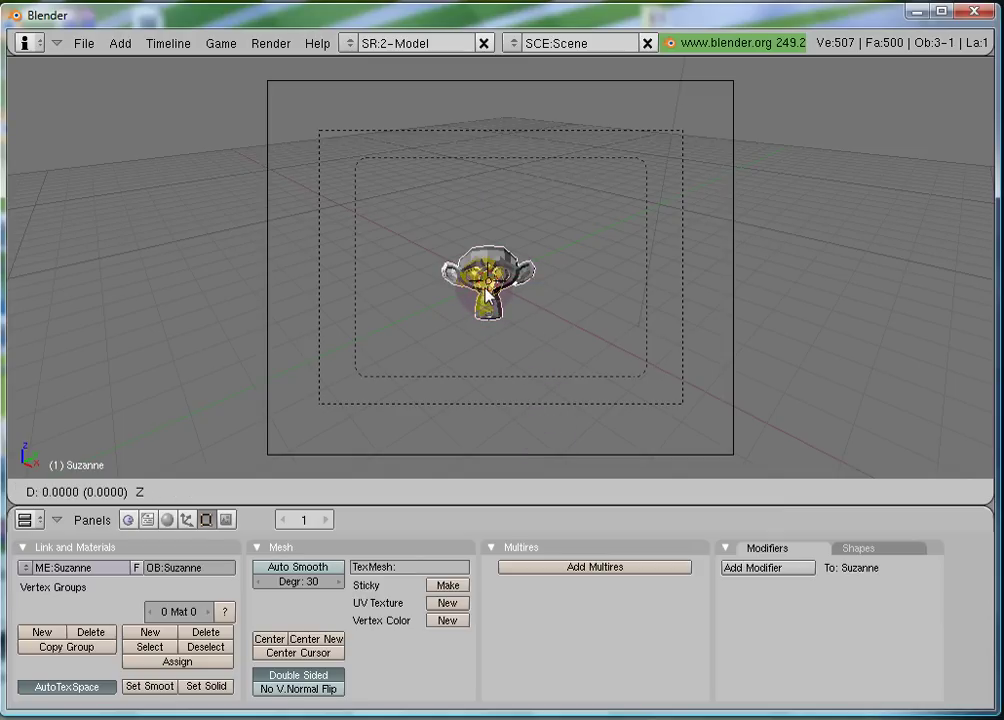
pyautogui.moveTo(486, 289); pyautogui.dragTo(489, 333)
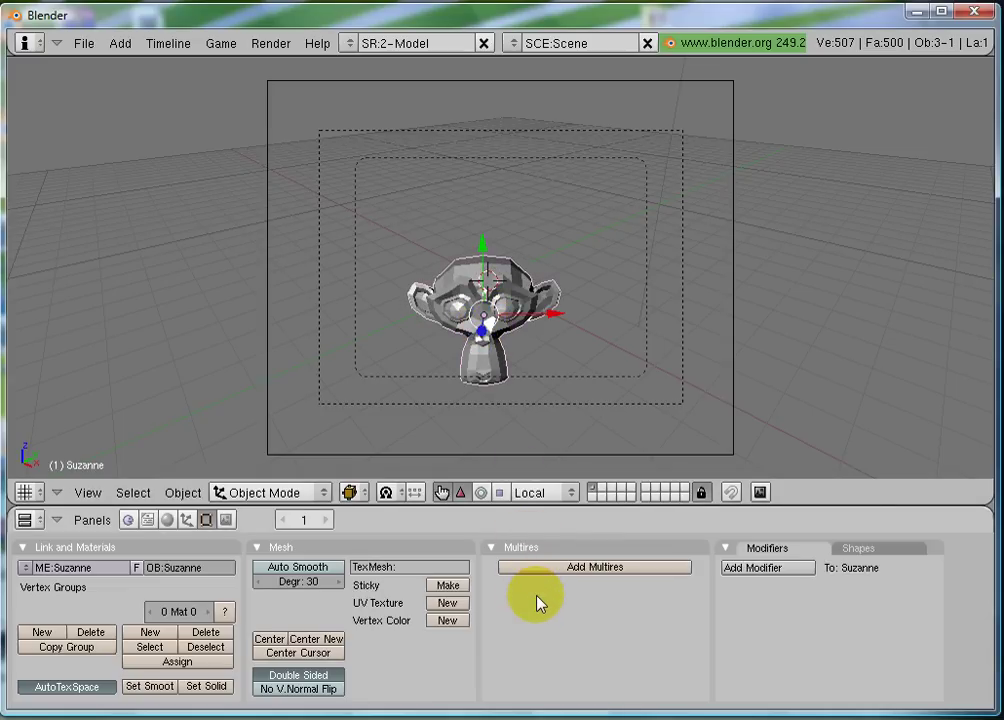
# Step: Switch the manipulator orientation to Global and back to Local to compare the axis directions on the monkey
pyautogui.click(540, 492)
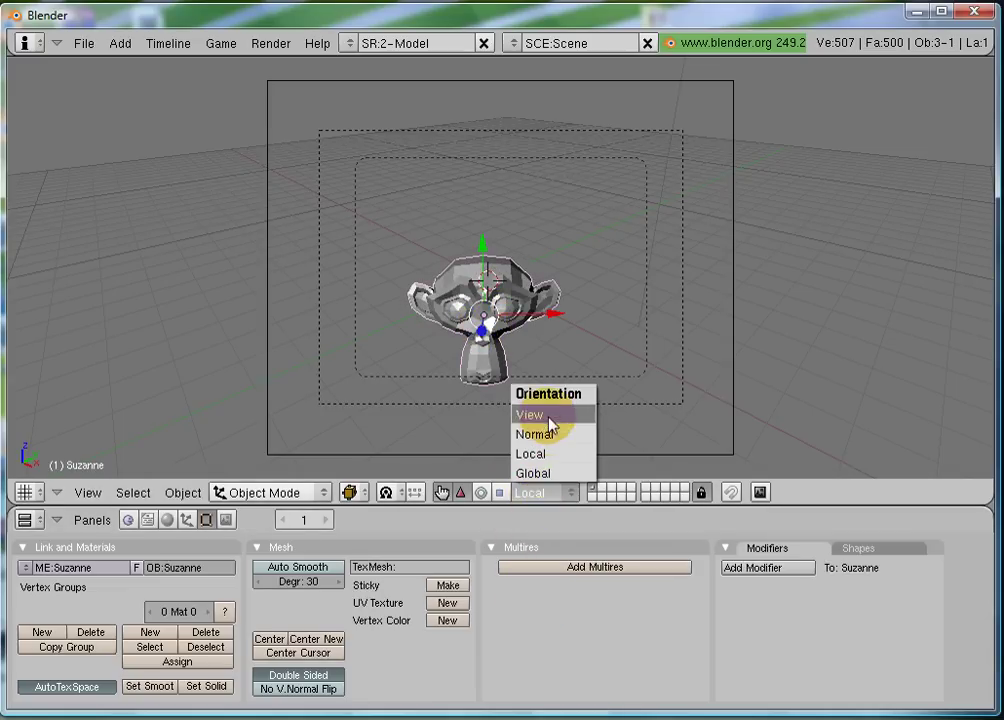
pyautogui.click(546, 494)
pyautogui.click(549, 477)
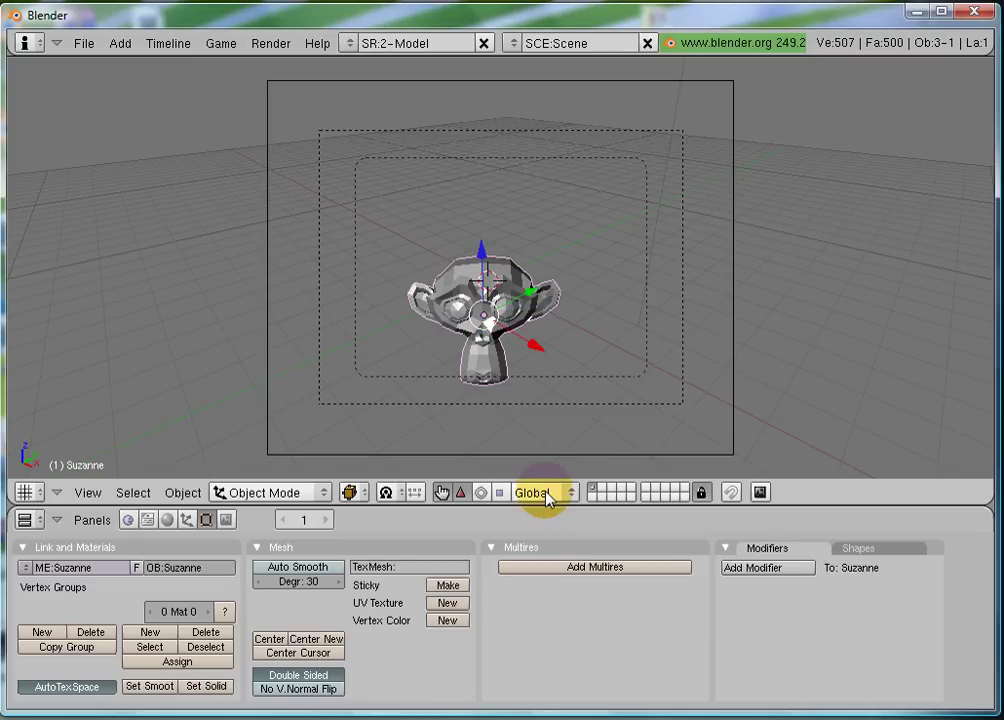
pyautogui.click(546, 494)
pyautogui.click(545, 459)
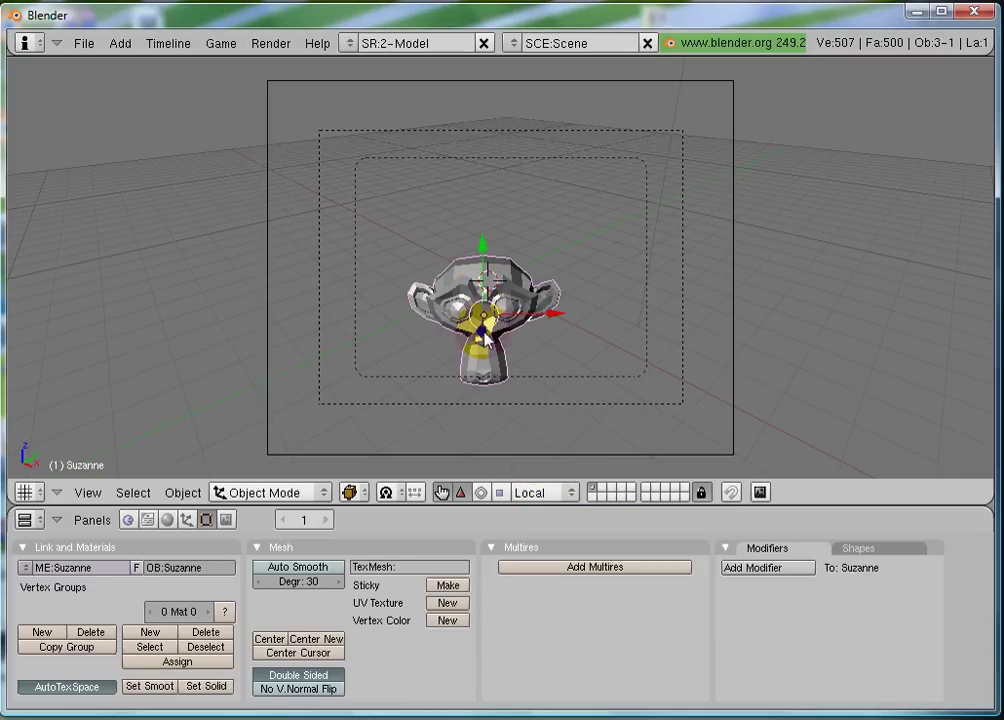
pyautogui.click(531, 494)
pyautogui.click(538, 455)
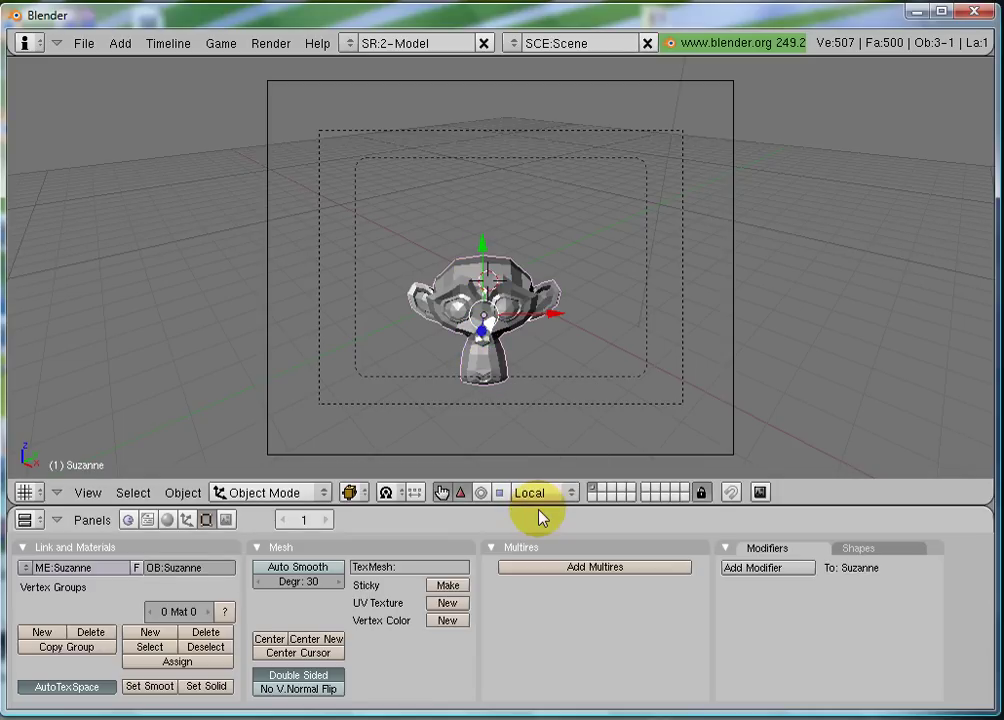
# Step: Move the monkey up, to its right-hand side in the view and closer to the camera with the translate manipulator
pyautogui.click(484, 310)
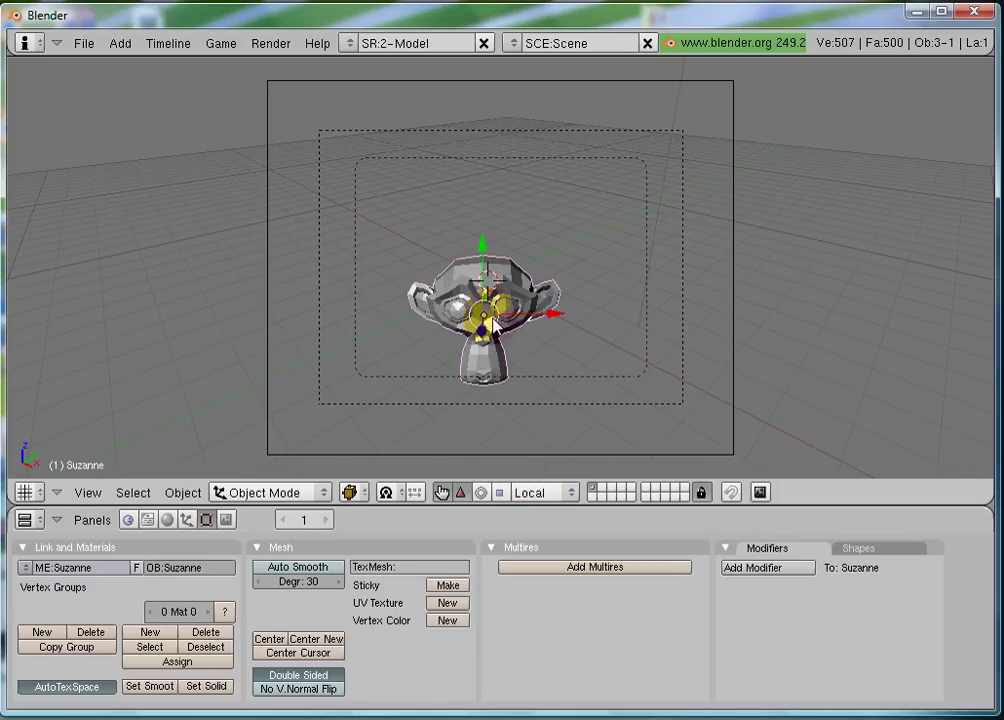
pyautogui.moveTo(489, 322); pyautogui.dragTo(584, 318)
pyautogui.moveTo(547, 271); pyautogui.dragTo(570, 305)
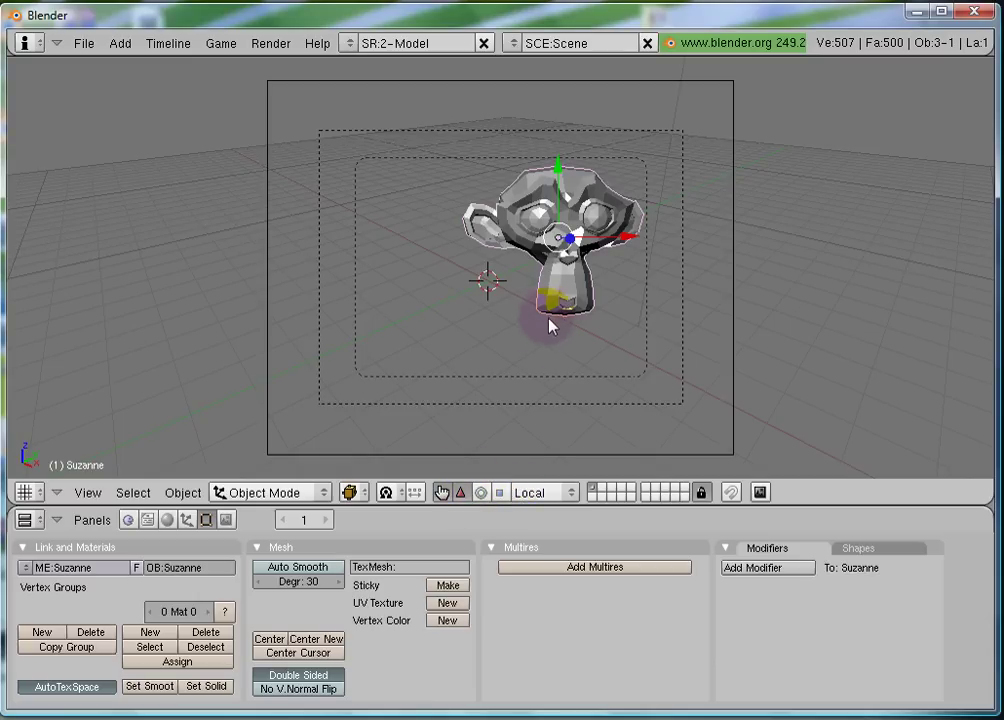
# Step: Show the translate, rotate and scale manipulators together on the monkey
pyautogui.click(480, 493)
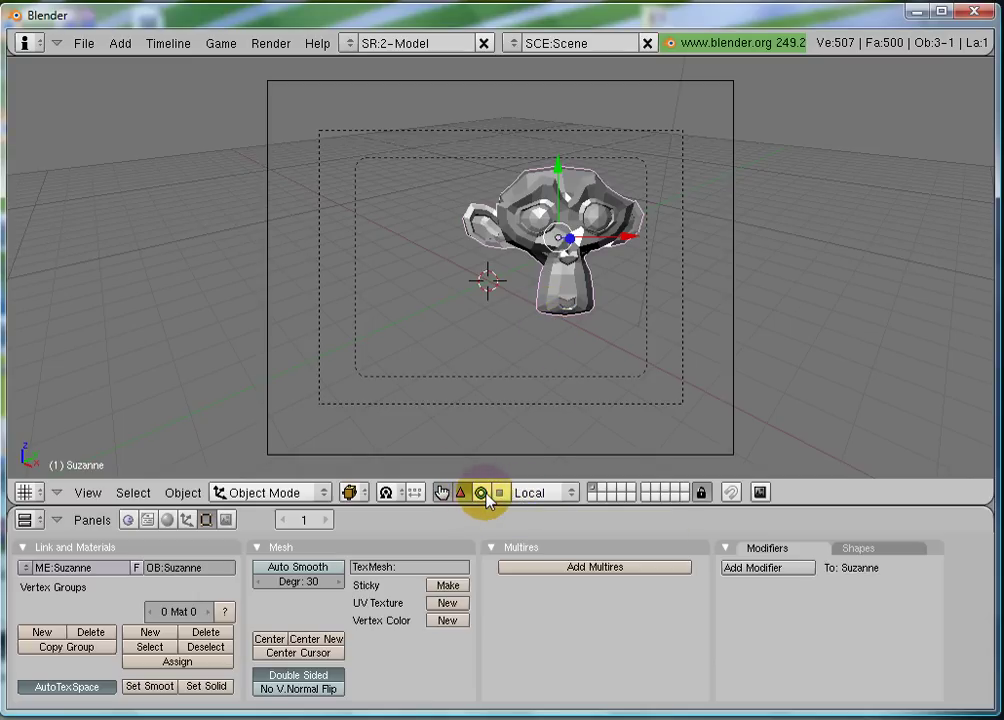
pyautogui.click(481, 492)
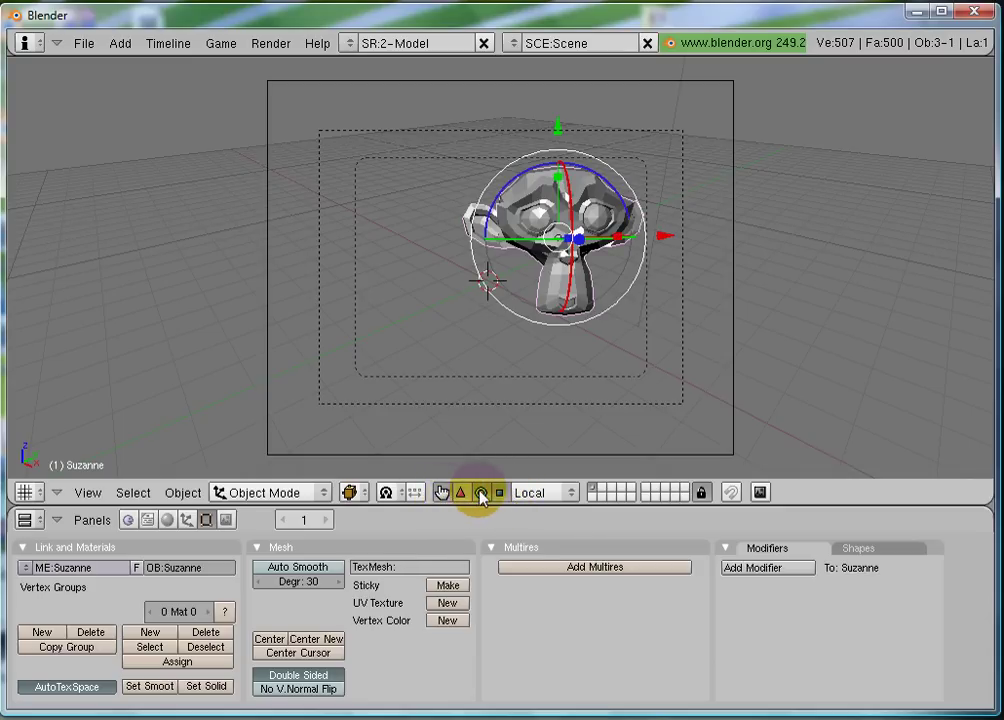
pyautogui.keyDown('shift'); pyautogui.click(500, 493); pyautogui.keyUp('shift')
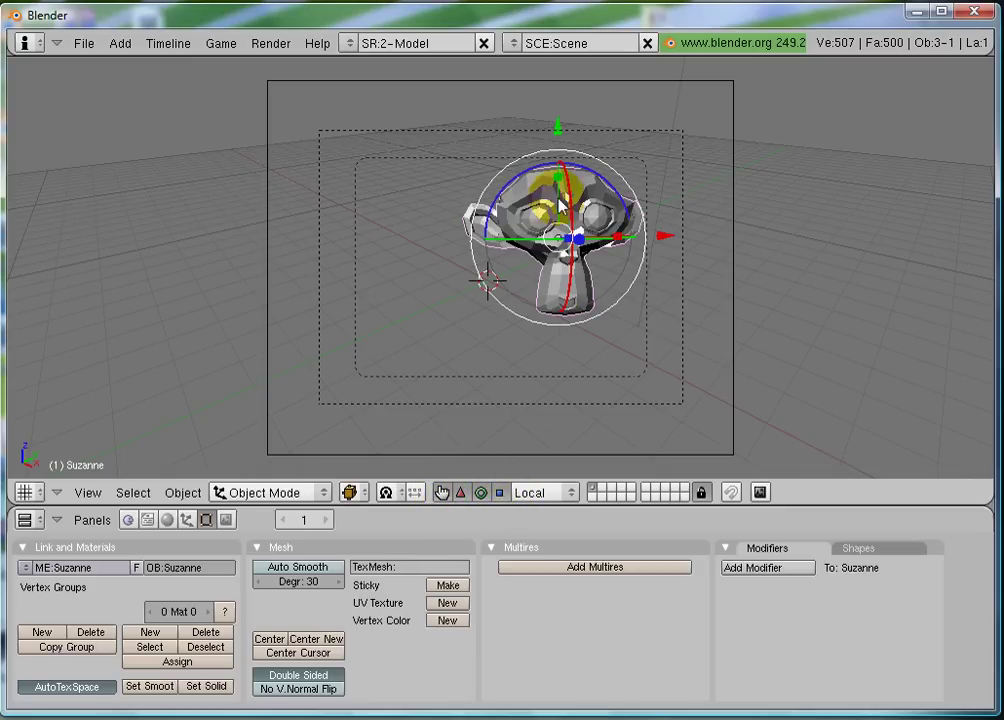
pyautogui.moveTo(450, 215); pyautogui.dragTo(600, 253, button='middle')
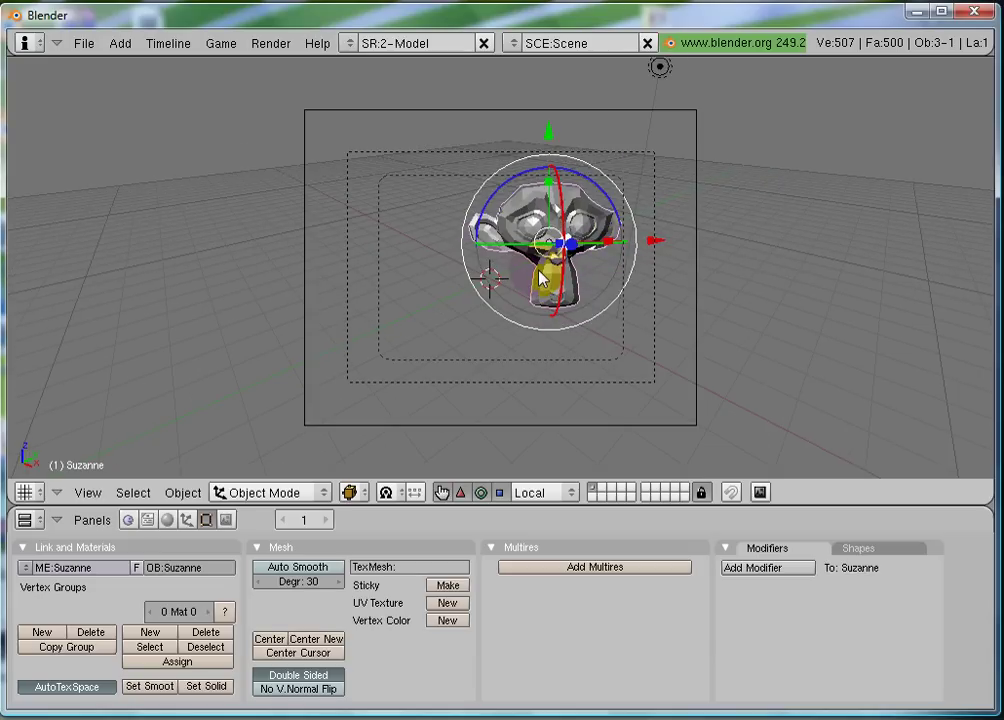
# Step: Rotate the monkey with the combined manipulator and scale it slightly along its local Y axis
pyautogui.click(558, 232)
pyautogui.moveTo(558, 235); pyautogui.dragTo(576, 250)
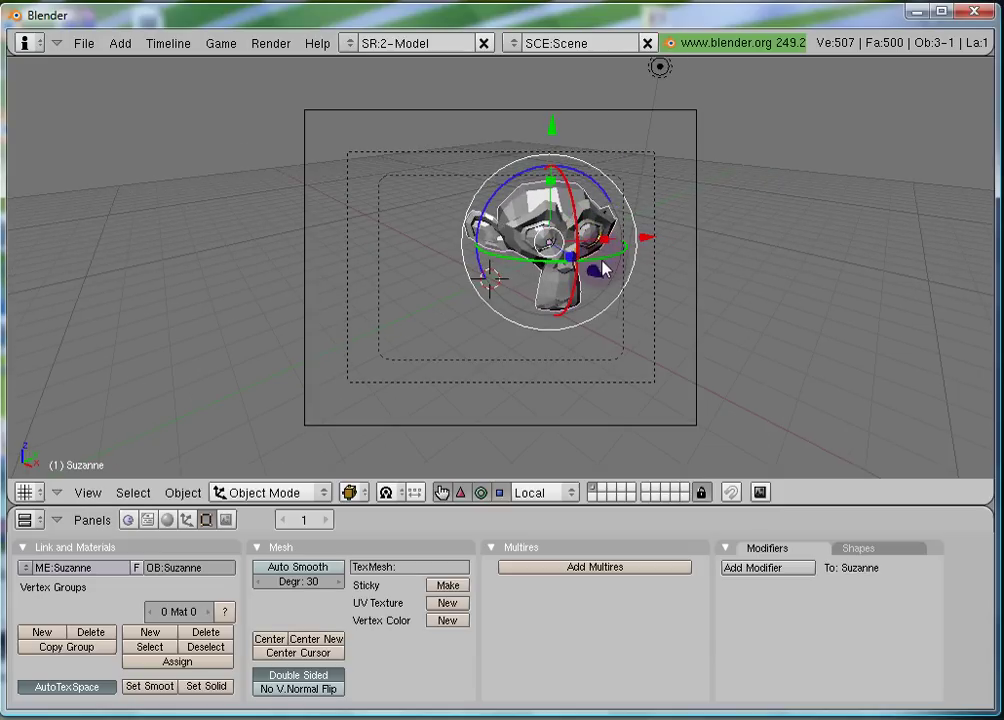
pyautogui.moveTo(551, 182)
pyautogui.mouseDown()
pyautogui.moveTo(553, 145)
pyautogui.moveTo(552, 188)
pyautogui.mouseUp()
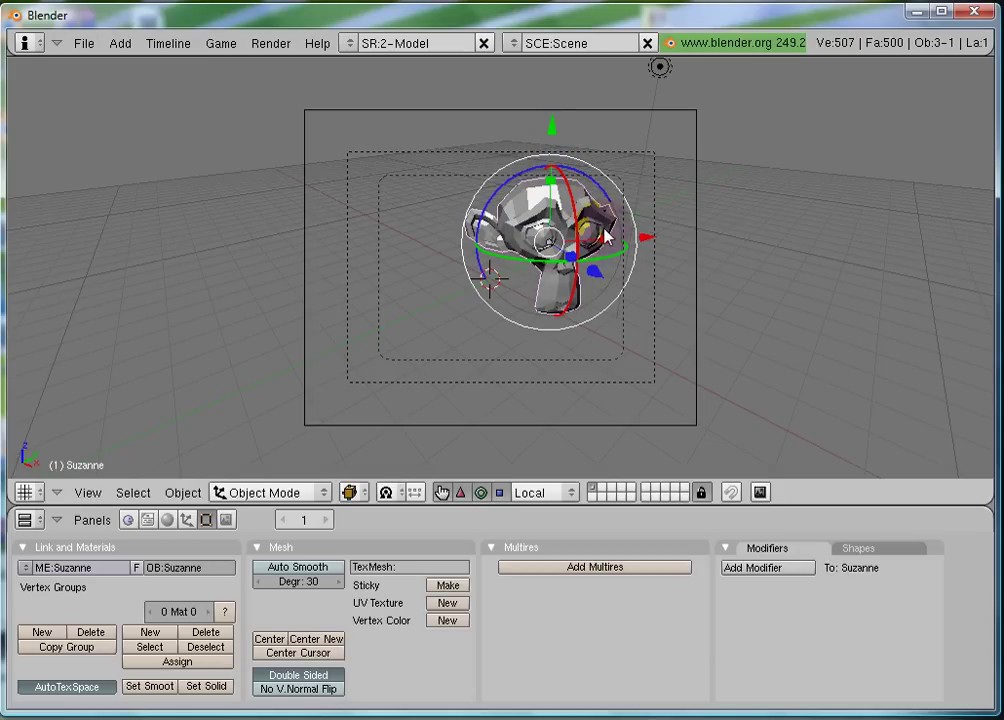
# Step: Move the monkey along its local X axis across the 3D cursor and stretch it along its local Z axis
pyautogui.moveTo(648, 240); pyautogui.dragTo(533, 350)
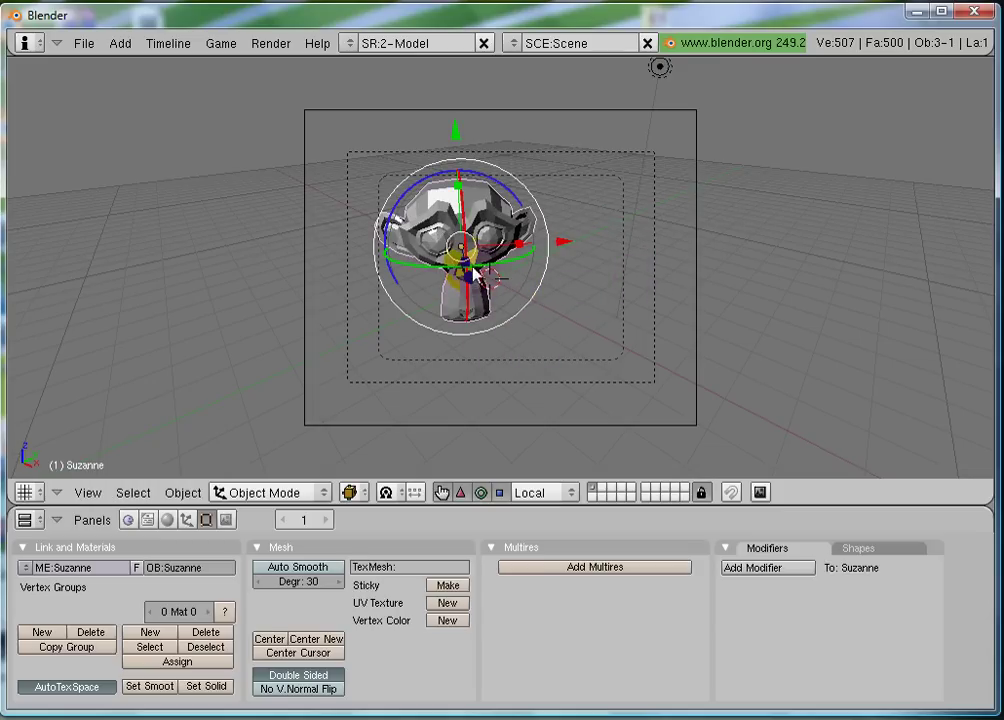
pyautogui.moveTo(478, 264); pyautogui.dragTo(466, 243)
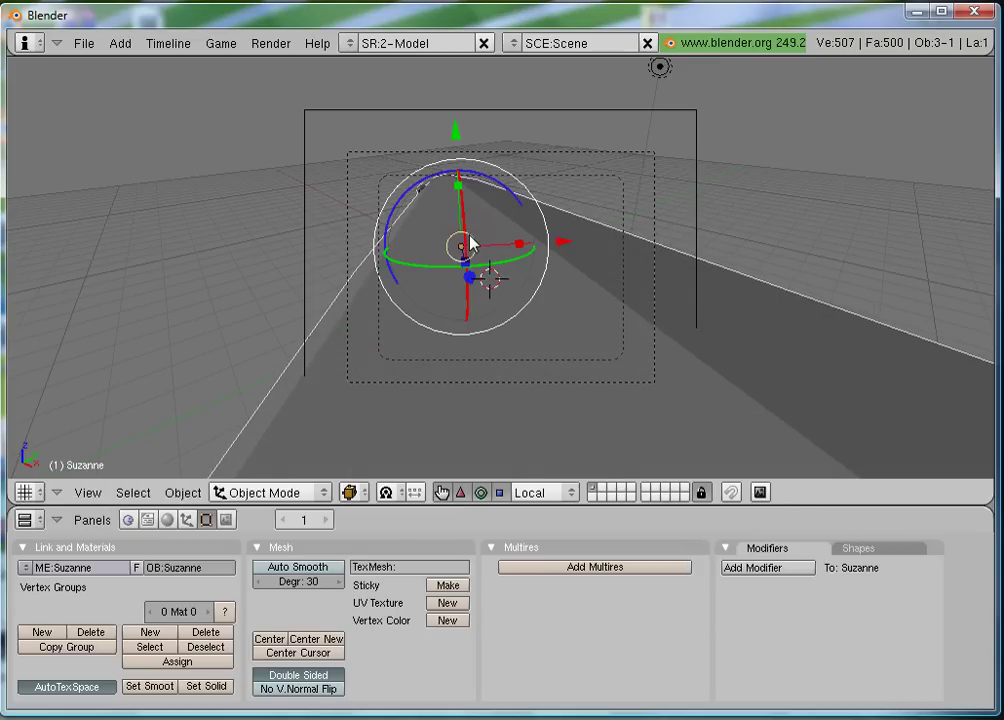
pyautogui.rightClick(518, 337)
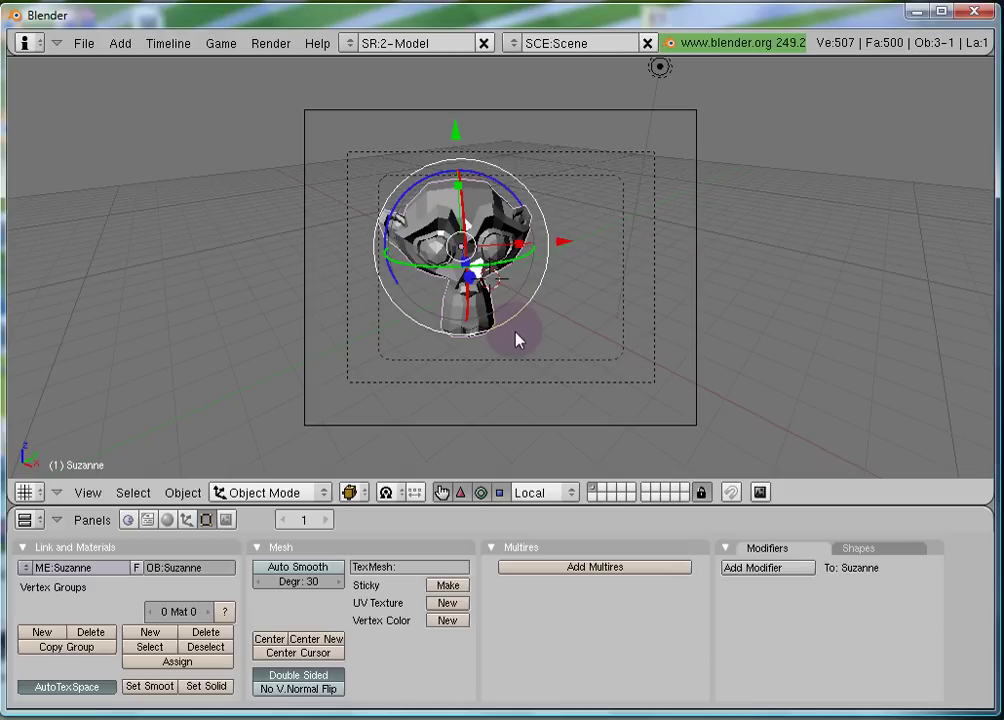